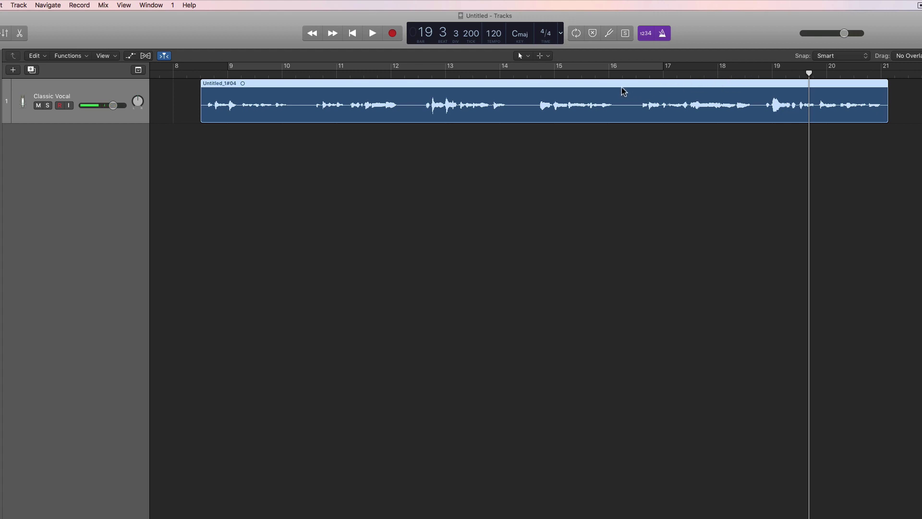
Play the Classic Vocal region from its start at bar 8, beat 3.
{"action": "left_click", "coordinate": [432, 73]}
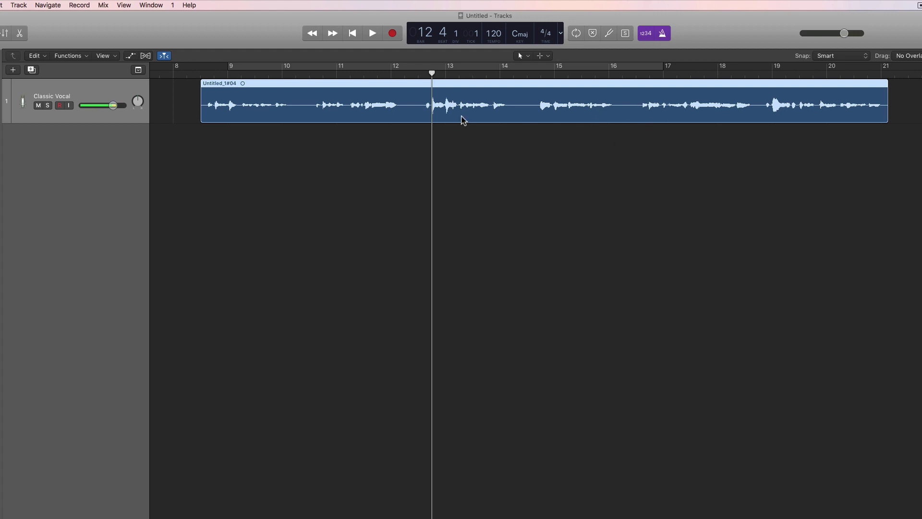
{"action": "left_click", "coordinate": [201, 74]}
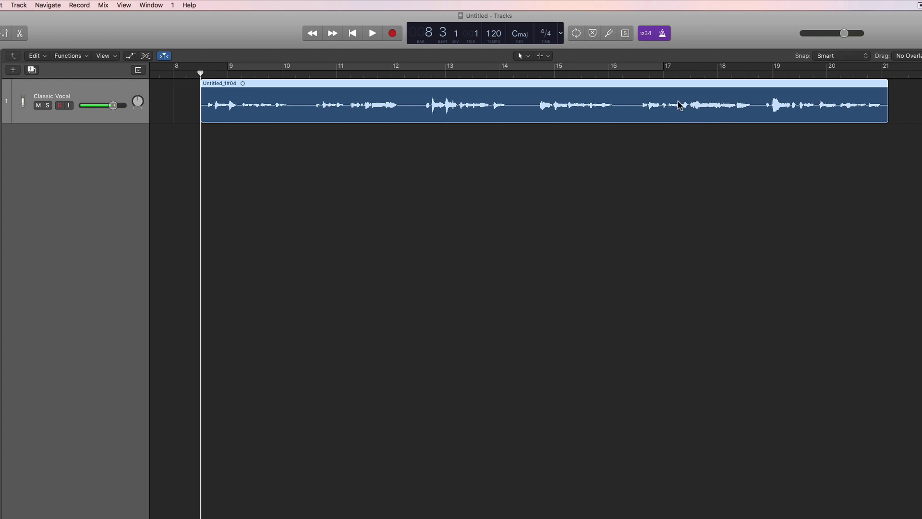
{"action": "key", "text": "space"}
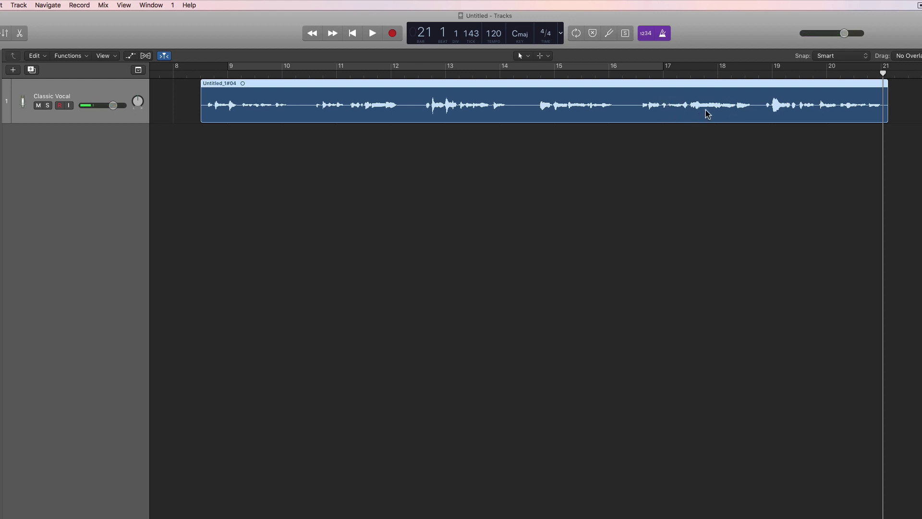
Customize the control bar to include the Autopunch function.
{"action": "right_click", "coordinate": [690, 28]}
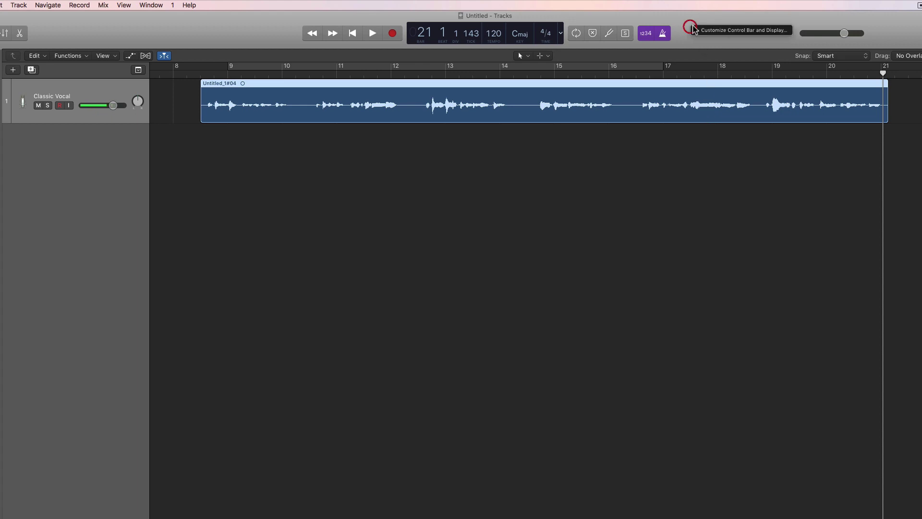
{"action": "left_click", "coordinate": [729, 32]}
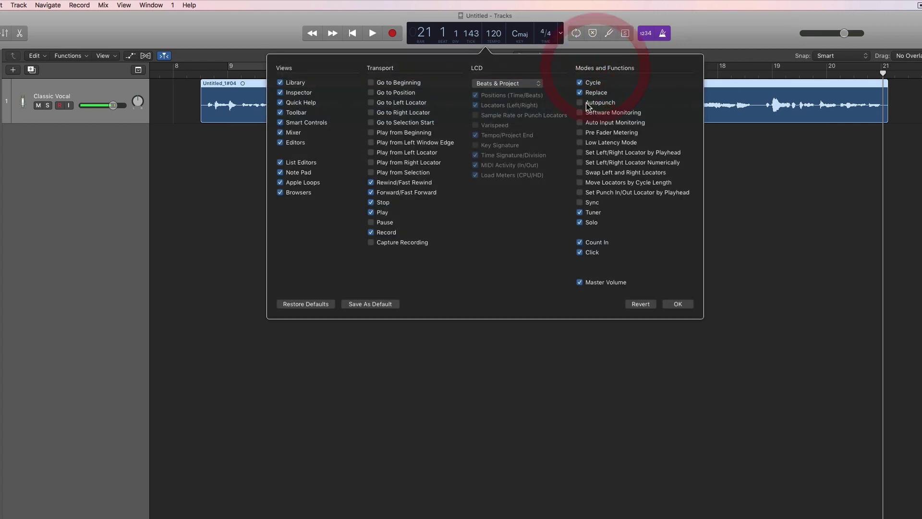
{"action": "left_click", "coordinate": [587, 104]}
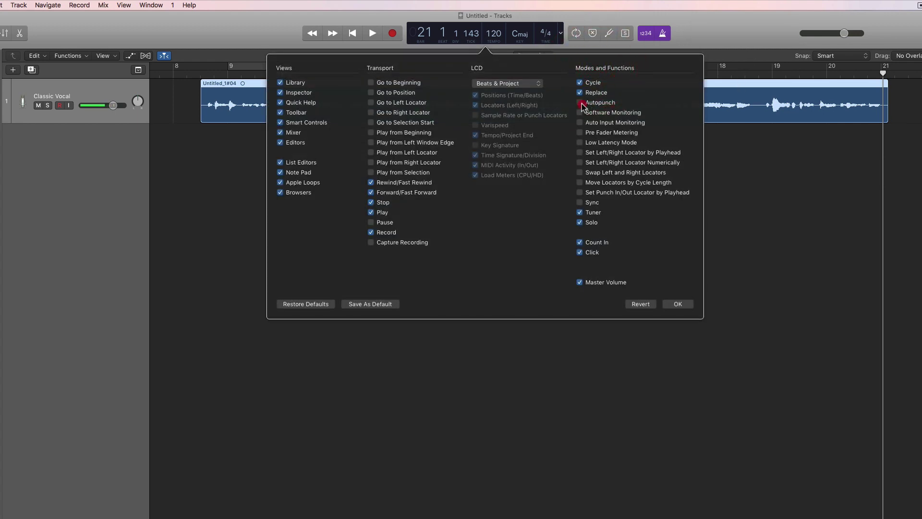
{"action": "left_click", "coordinate": [678, 304]}
Turn on Autopunch mode so the punch area is active in the ruler.
{"action": "left_click", "coordinate": [610, 35]}
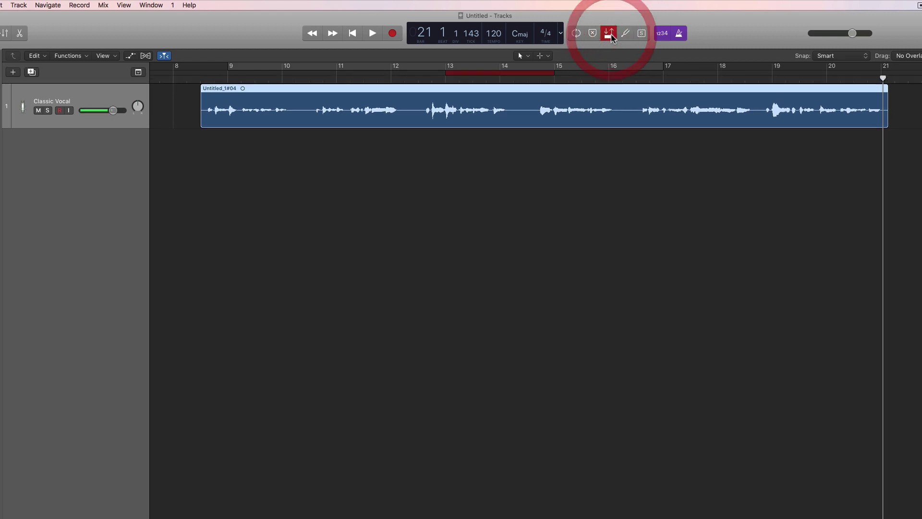
{"action": "left_click", "coordinate": [611, 38]}
{"action": "left_click", "coordinate": [612, 38]}
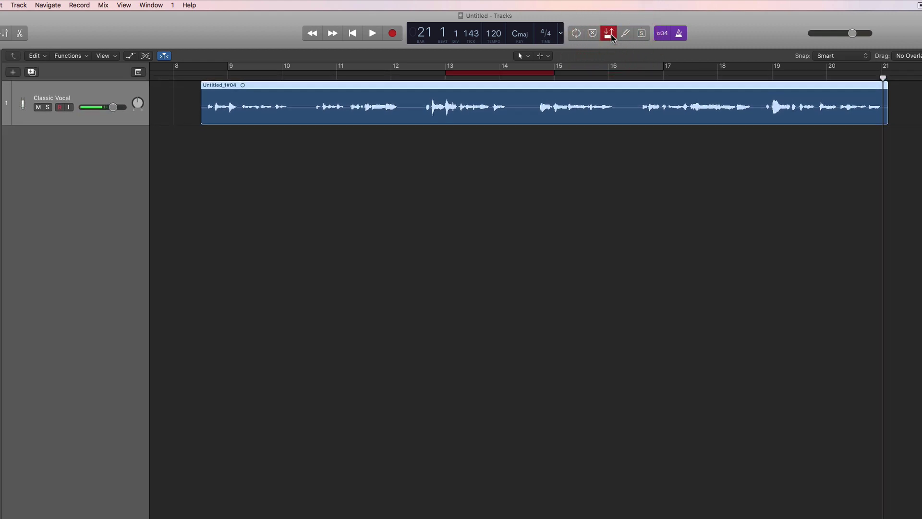
{"action": "left_click", "coordinate": [611, 37]}
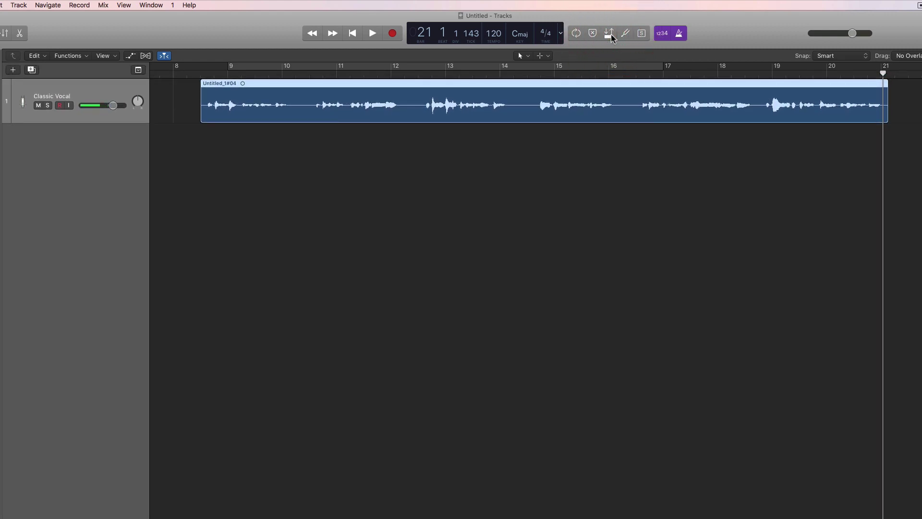
{"action": "left_click", "coordinate": [611, 37]}
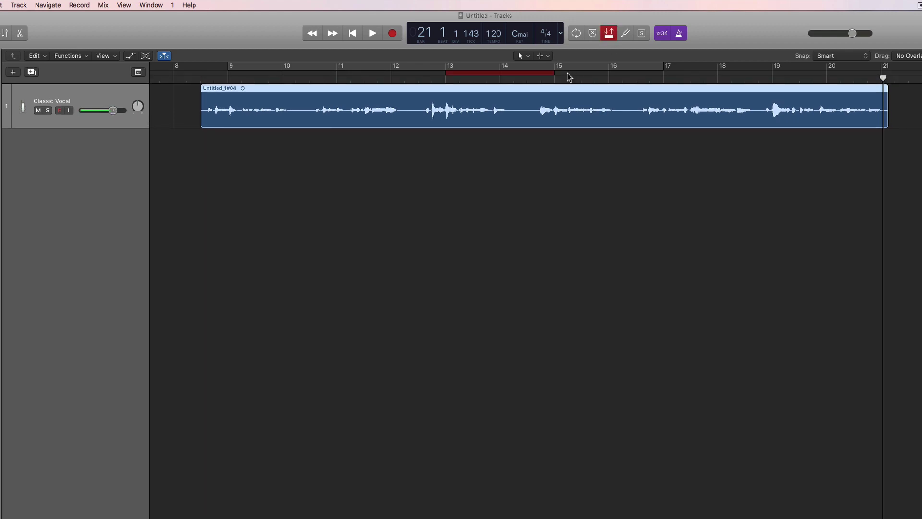
Move the autopunch area over the vocal phrase between about bars 16.5 and 18.5, adjusting its length.
{"action": "left_click_drag", "start_coordinate": [569, 77], "coordinate": [646, 80]}
{"action": "left_click_drag", "start_coordinate": [558, 73], "coordinate": [533, 76]}
{"action": "scroll", "coordinate": [628, 114], "scroll_direction": "right", "scroll_amount": 2}
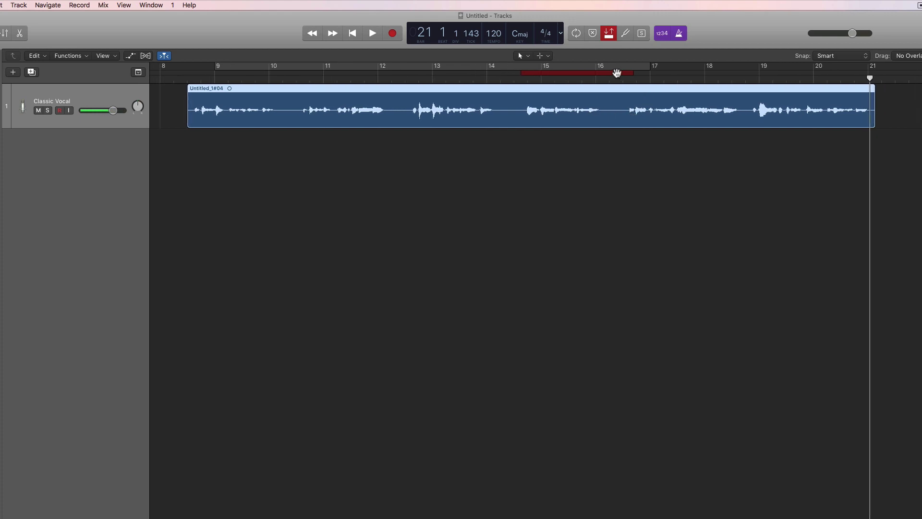
{"action": "left_click_drag", "start_coordinate": [617, 72], "coordinate": [711, 77]}
{"action": "scroll", "coordinate": [605, 80], "scroll_direction": "right", "scroll_amount": 8}
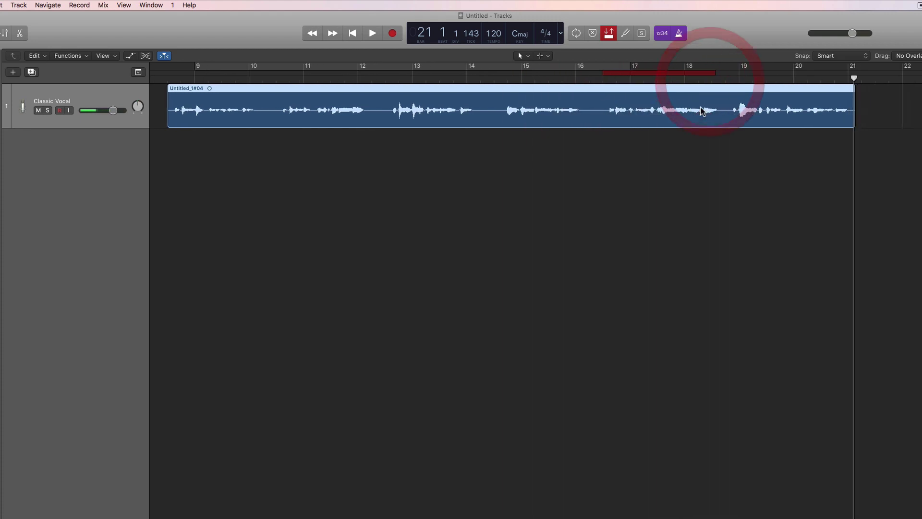
Widen the autopunch area at both ends so it starts and ends in the silence around the phrase in bars 16 to 18.
{"action": "left_click", "coordinate": [603, 78]}
{"action": "key", "text": "super+Right"}
{"action": "key", "text": "super+Right"}
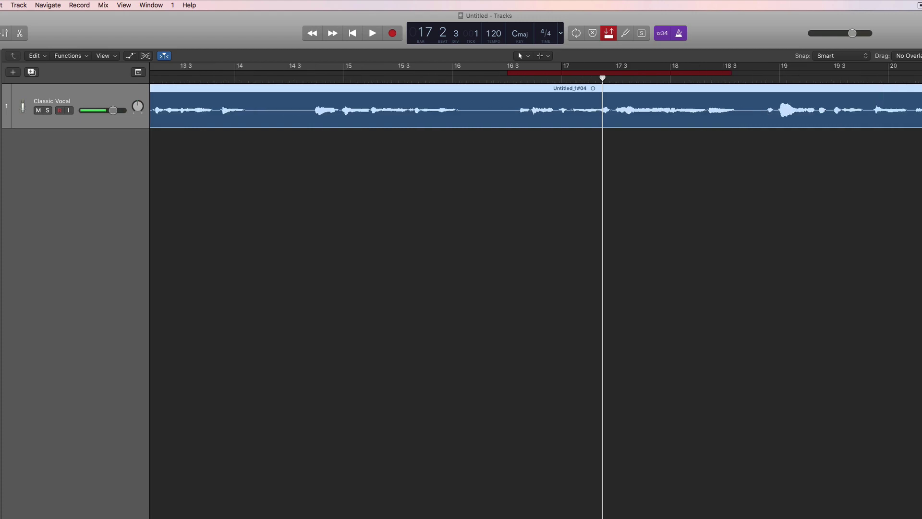
{"action": "scroll", "coordinate": [764, 139], "scroll_direction": "right", "scroll_amount": 3}
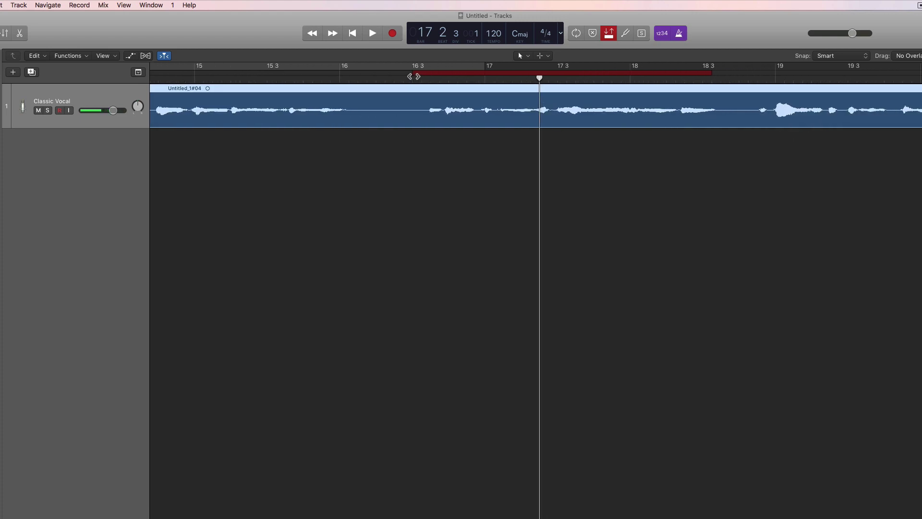
{"action": "left_click_drag", "start_coordinate": [412, 74], "coordinate": [385, 74]}
{"action": "left_click_drag", "start_coordinate": [717, 73], "coordinate": [738, 84]}
{"action": "left_click_drag", "start_coordinate": [387, 73], "coordinate": [388, 73]}
{"action": "left_click_drag", "start_coordinate": [738, 75], "coordinate": [734, 74]}
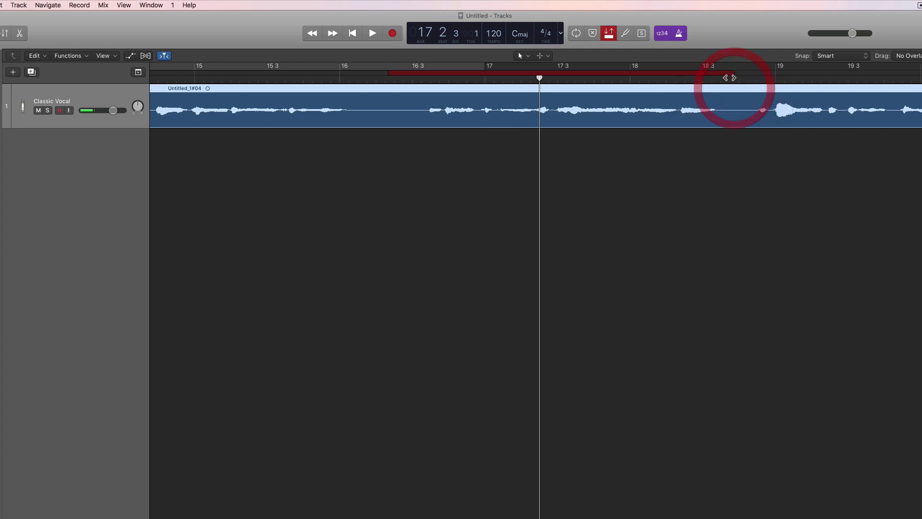
Place the playhead at bar 11 and shift it to bar 12, ahead of the punch area.
{"action": "key", "text": "super+Left"}
{"action": "key", "text": "super+Left"}
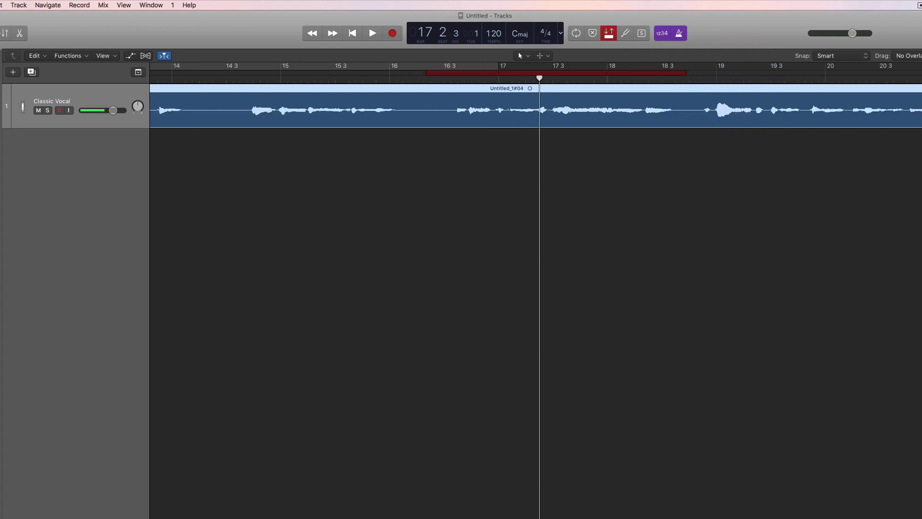
{"action": "scroll", "coordinate": [703, 193], "scroll_direction": "left", "scroll_amount": 5}
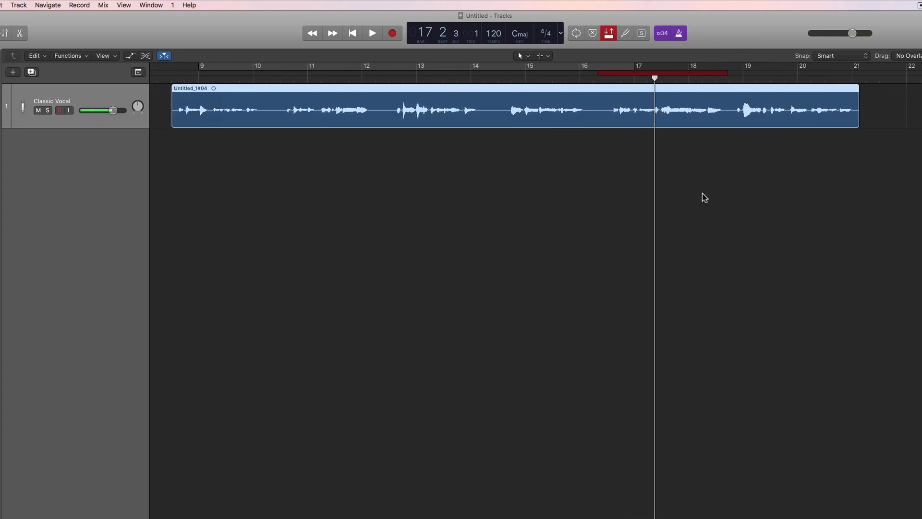
{"action": "left_click", "coordinate": [307, 78]}
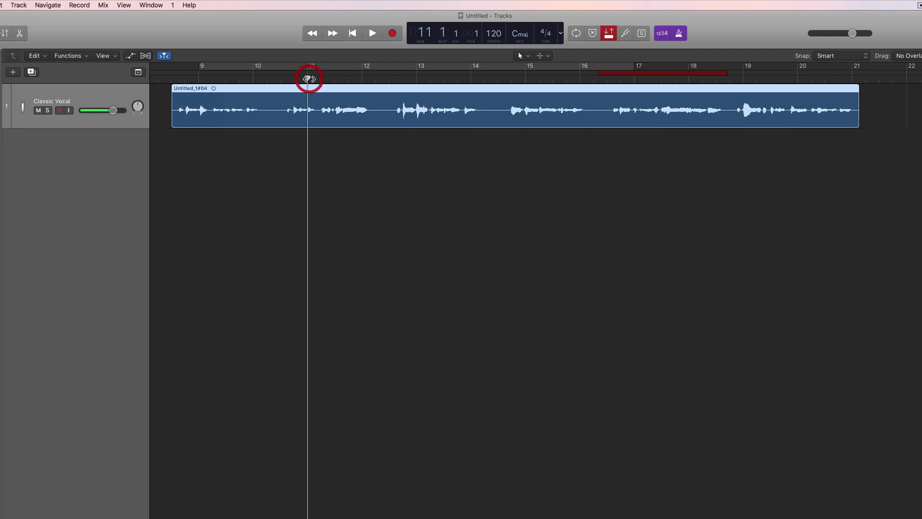
{"action": "left_click_drag", "start_coordinate": [307, 79], "coordinate": [361, 81]}
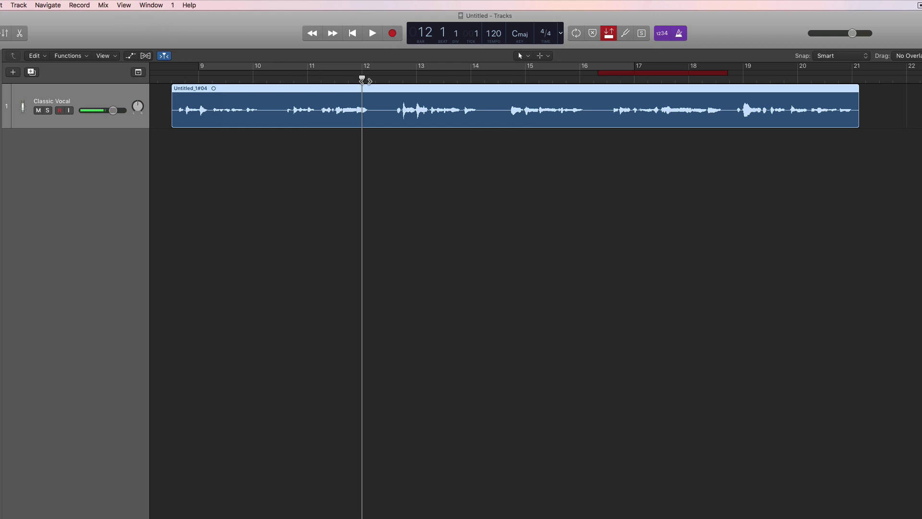
Examine the count-in setting among the recording options.
{"action": "left_click", "coordinate": [79, 5]}
{"action": "mouse_move", "coordinate": [88, 15]}
{"action": "left_click", "coordinate": [281, 30]}
Play the vocal from just before bar 11 to about bar 12.
{"action": "left_click_drag", "start_coordinate": [362, 78], "coordinate": [304, 79]}
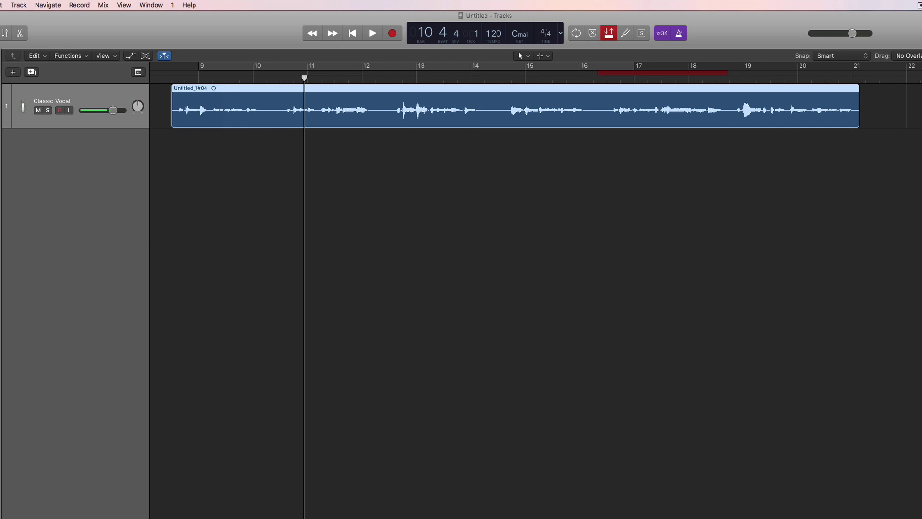
{"action": "key", "text": "space"}
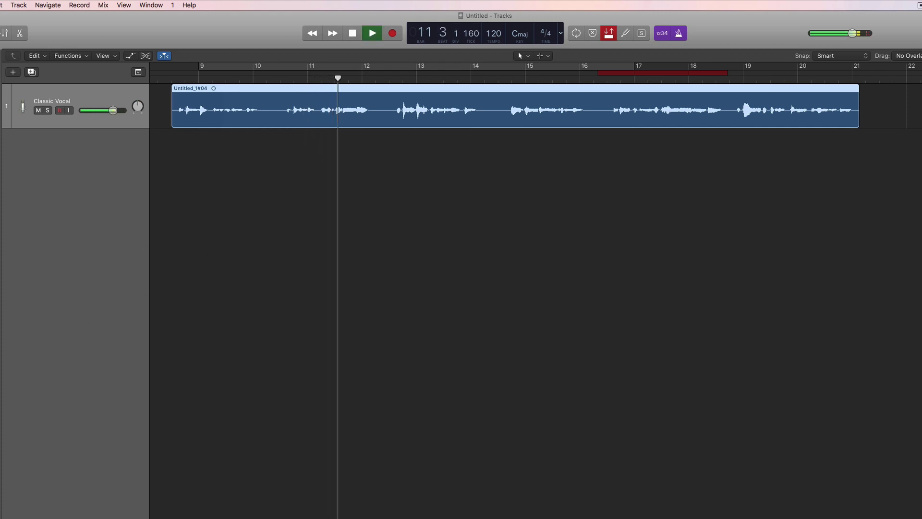
{"action": "key", "text": "space"}
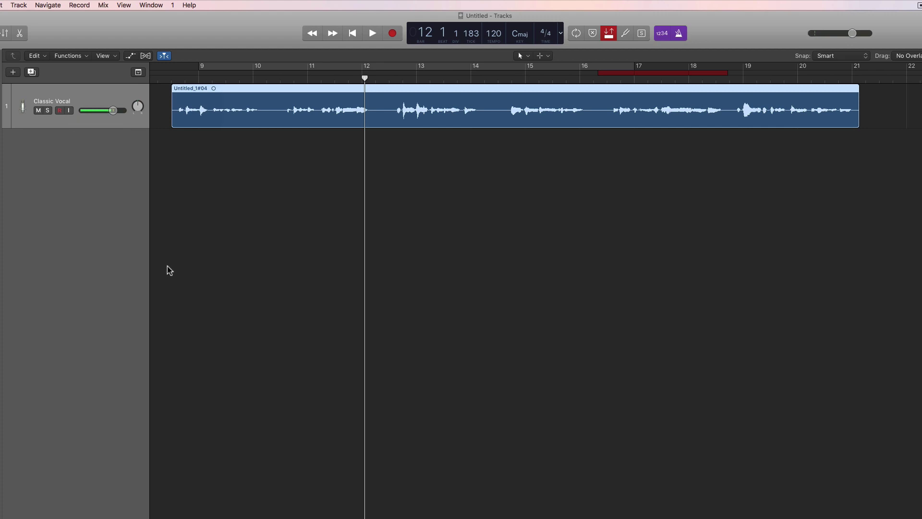
Try input monitoring on the Classic Vocal track and the Auto Input Monitoring option, switching both off again.
{"action": "left_click", "coordinate": [70, 111]}
{"action": "left_click", "coordinate": [70, 111]}
{"action": "right_click", "coordinate": [395, 36]}
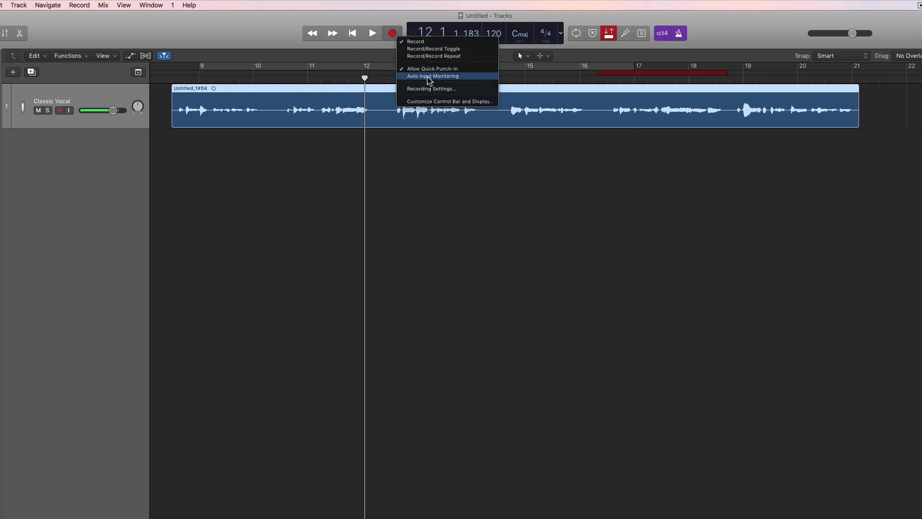
{"action": "left_click", "coordinate": [430, 77]}
{"action": "right_click", "coordinate": [394, 35]}
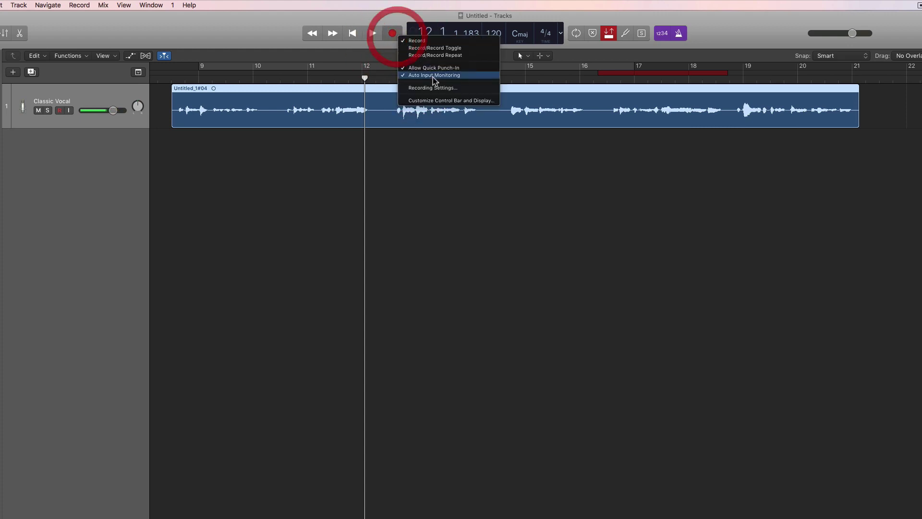
{"action": "left_click", "coordinate": [433, 77]}
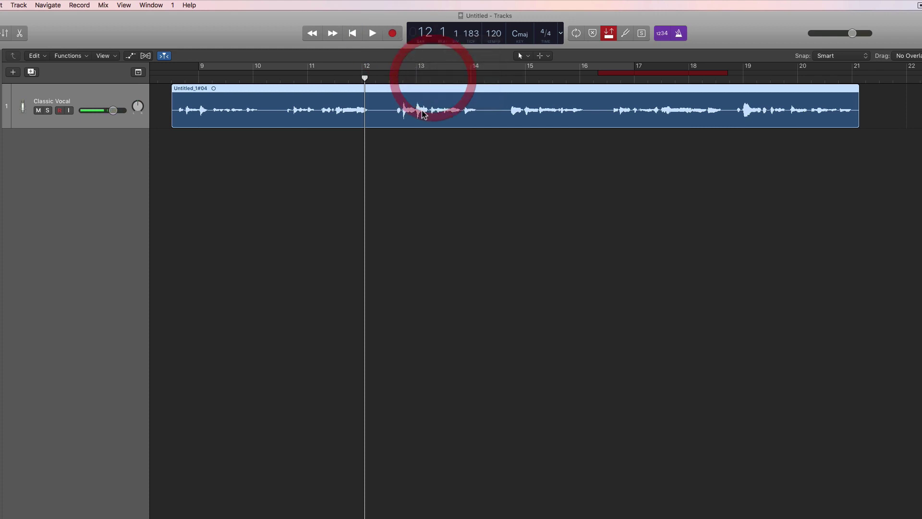
{"action": "left_click", "coordinate": [69, 111]}
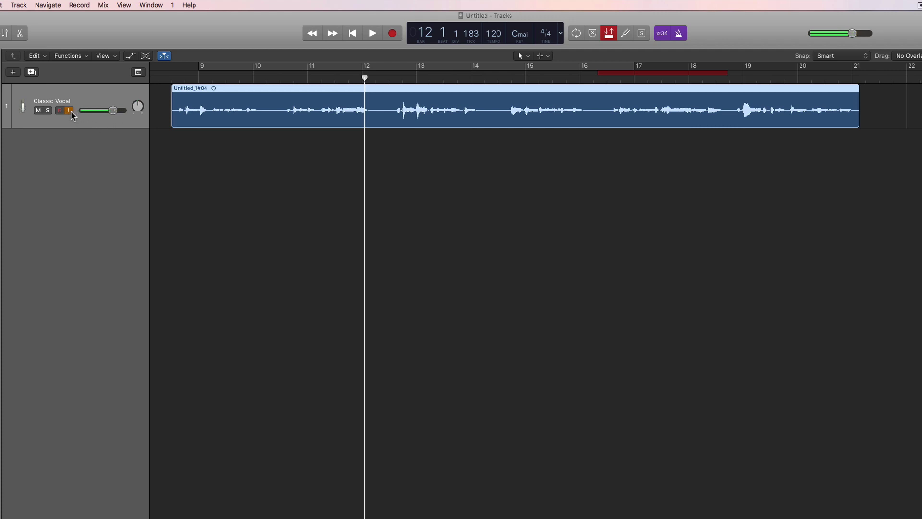
{"action": "left_click", "coordinate": [71, 111]}
Set overlapping audio recordings without cycle to Replace and check the setting.
{"action": "left_click", "coordinate": [78, 6]}
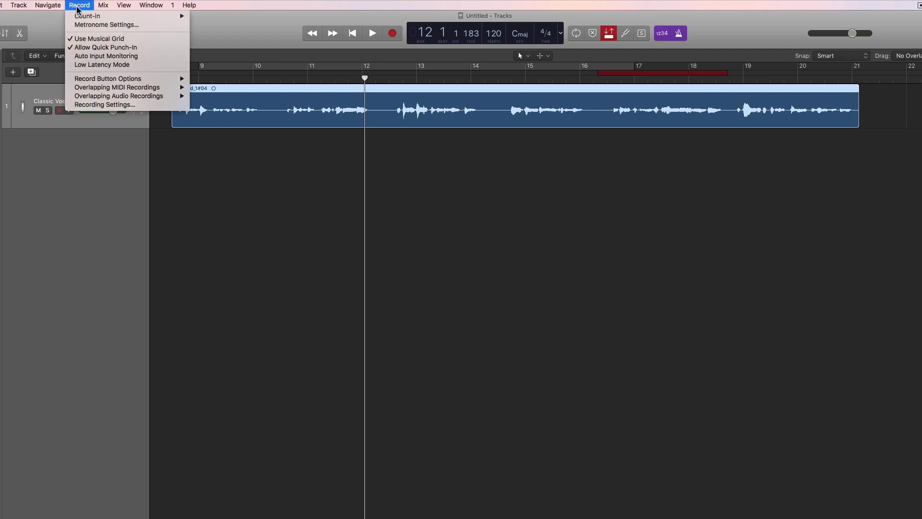
{"action": "mouse_move", "coordinate": [123, 98]}
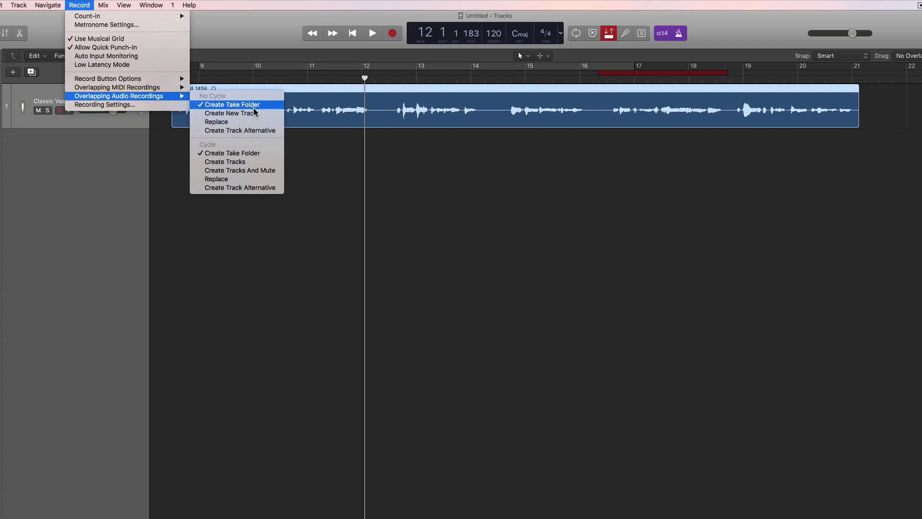
{"action": "left_click", "coordinate": [232, 121]}
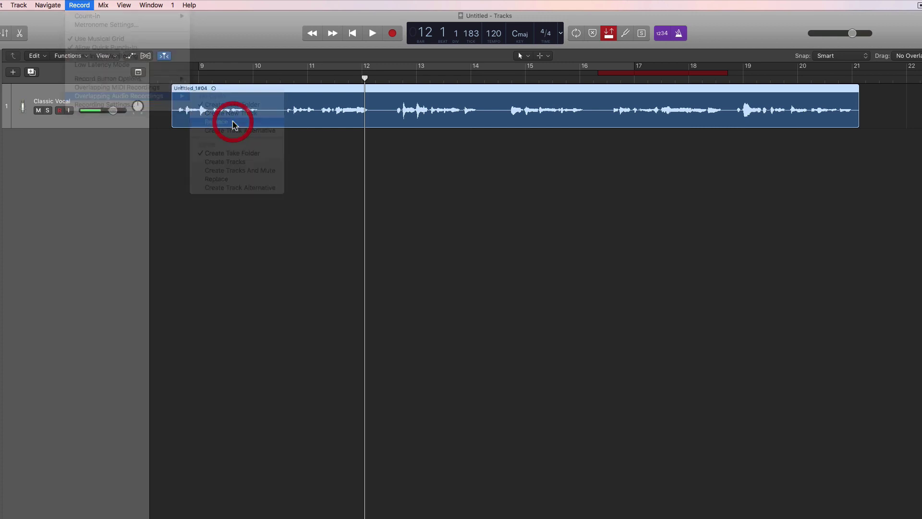
{"action": "left_click", "coordinate": [79, 5]}
{"action": "mouse_move", "coordinate": [159, 96]}
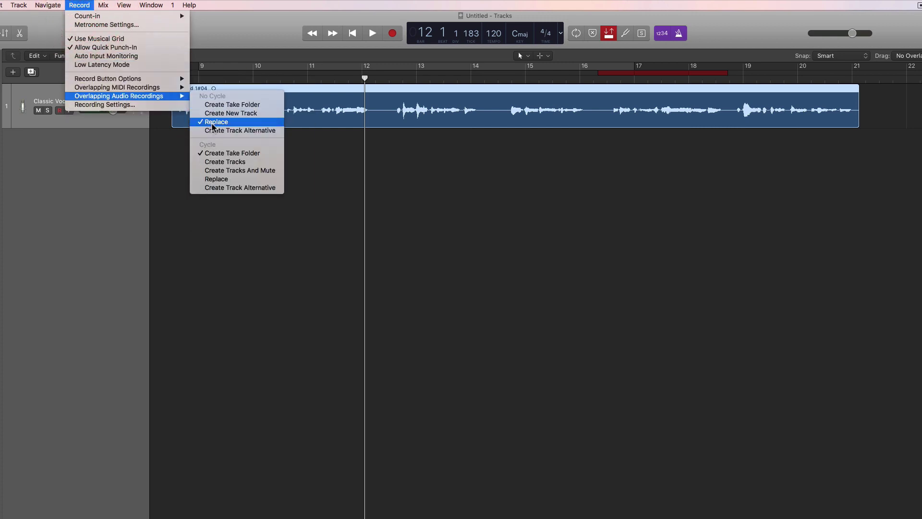
{"action": "left_click", "coordinate": [287, 51]}
Position the playhead at bar 12 as the lead-in point before the autopunch area.
{"action": "left_click_drag", "start_coordinate": [360, 78], "coordinate": [309, 77]}
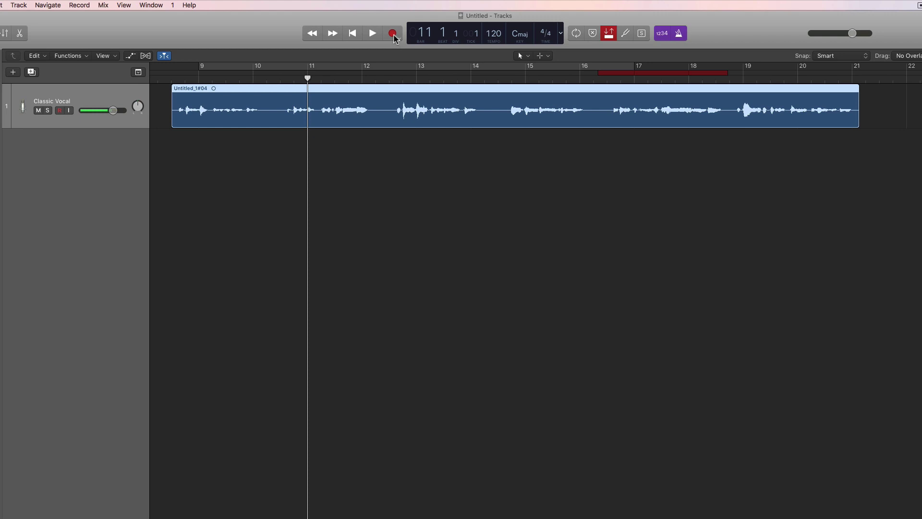
{"action": "left_click_drag", "start_coordinate": [308, 78], "coordinate": [354, 81]}
{"action": "left_click", "coordinate": [840, 99]}
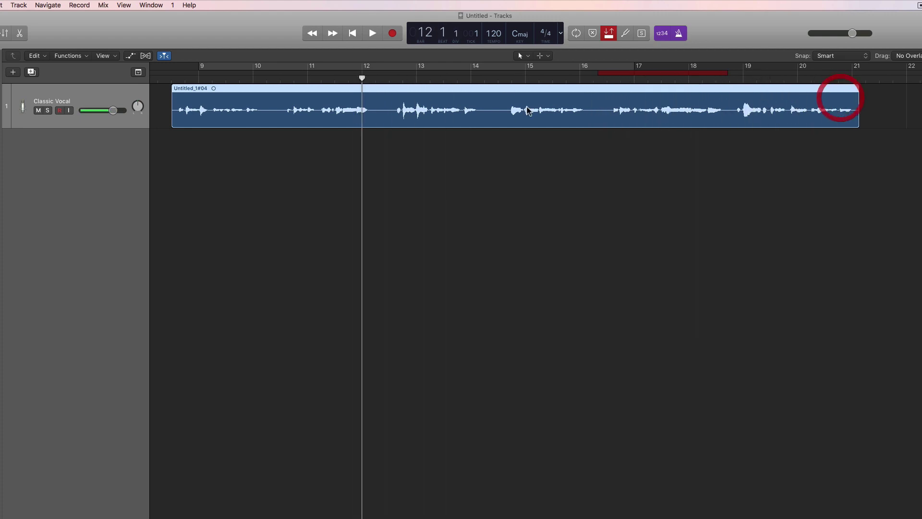
Review the No Cycle and Cycle options for overlapping audio recordings.
{"action": "left_click", "coordinate": [84, 9]}
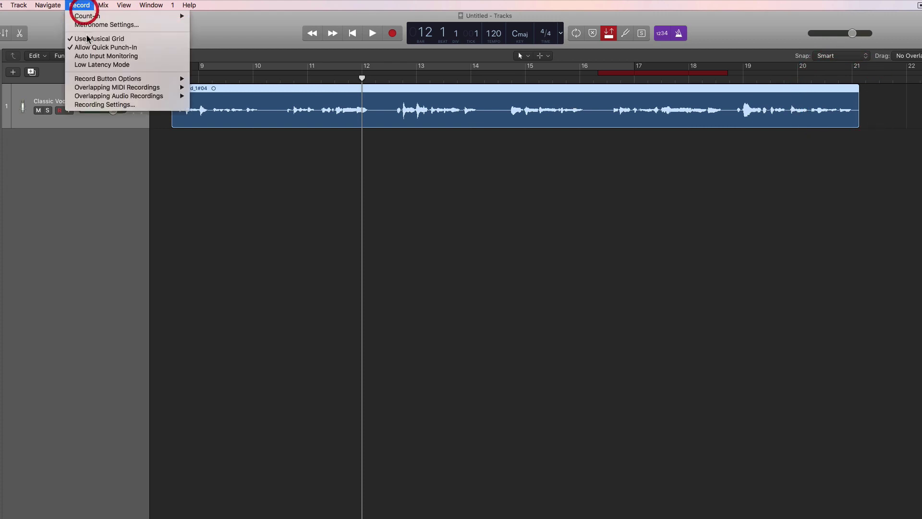
{"action": "mouse_move", "coordinate": [161, 97]}
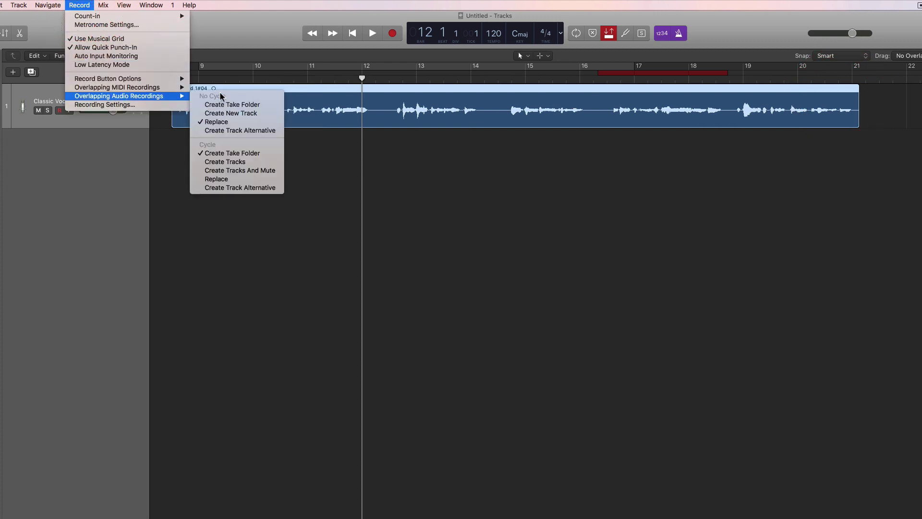
{"action": "left_click", "coordinate": [267, 29]}
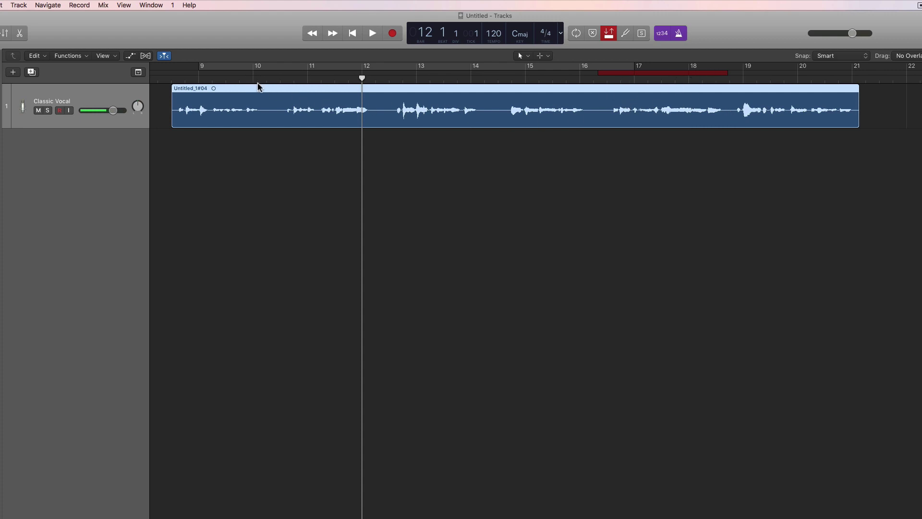
Record the replacement phrase with Autopunch, starting the lead-in from bar 9 with input monitoring on for the Classic Vocal track.
{"action": "left_click", "coordinate": [199, 77]}
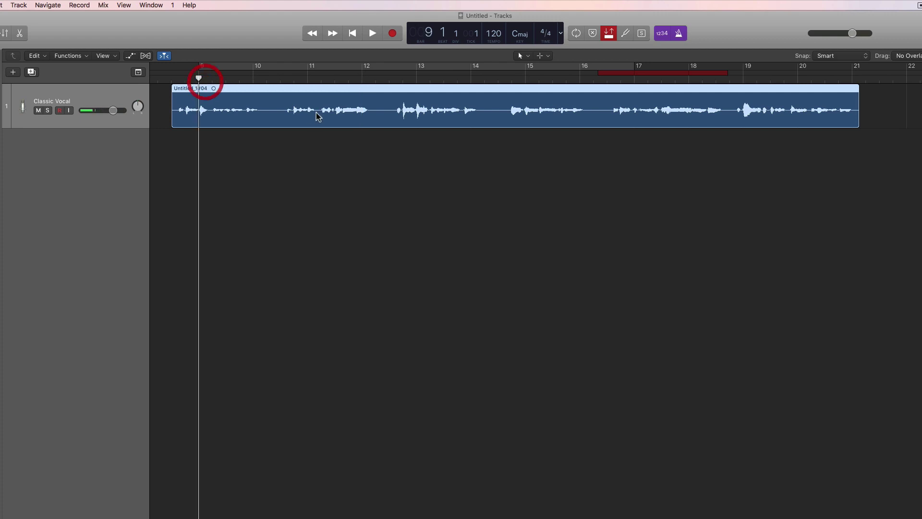
{"action": "left_click", "coordinate": [69, 111]}
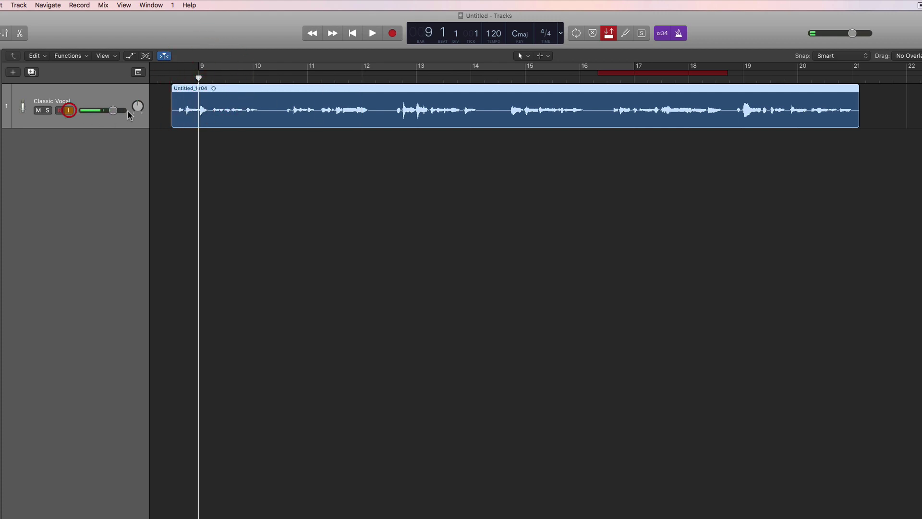
{"action": "left_click", "coordinate": [393, 33]}
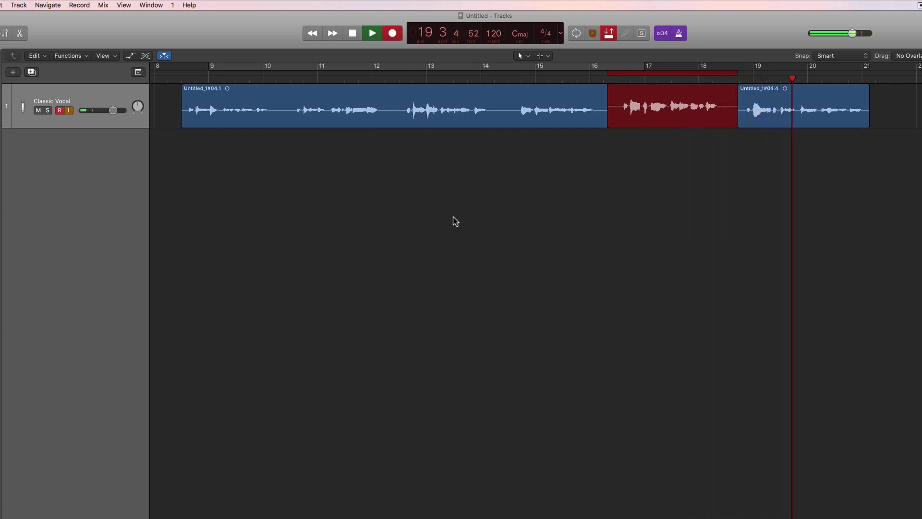
{"action": "key", "text": "space"}
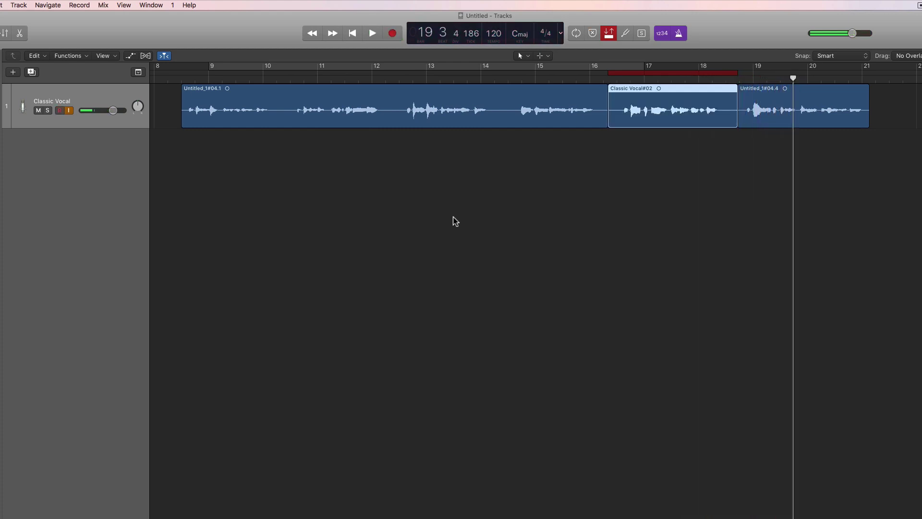
Switch off input monitoring and play back the punched-in phrase from bar 15.
{"action": "left_click", "coordinate": [71, 111]}
{"action": "left_click", "coordinate": [530, 80]}
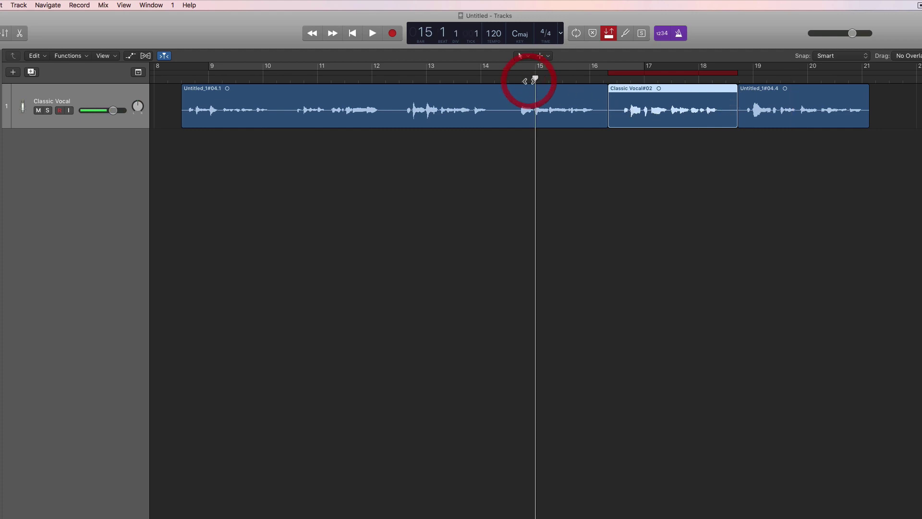
{"action": "key", "text": "space"}
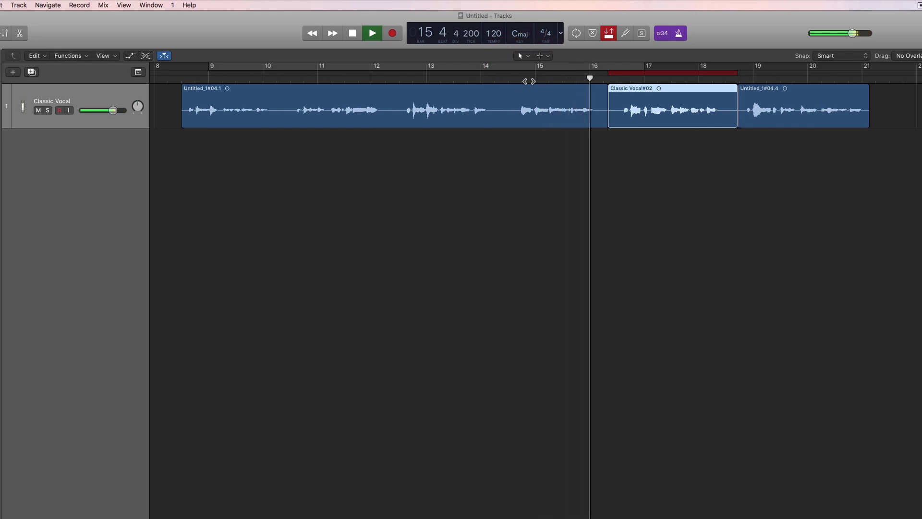
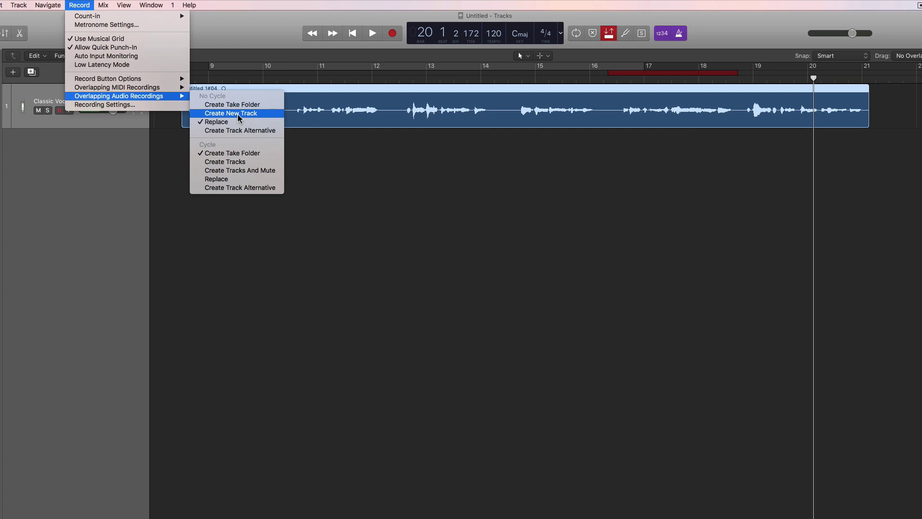
Set overlapping audio recordings without cycle to Create New Track and record the punch phrase from bar 12 with input monitoring on during recording.
{"action": "left_click", "coordinate": [238, 114]}
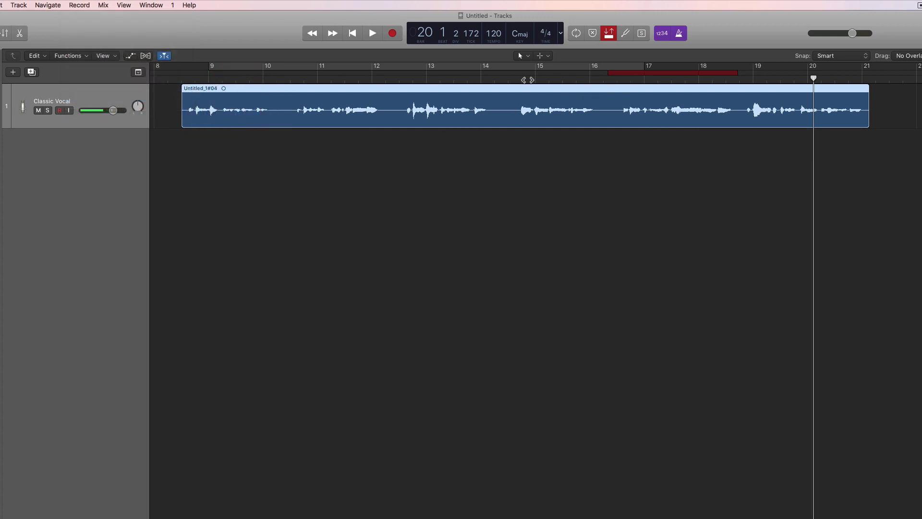
{"action": "left_click", "coordinate": [371, 78]}
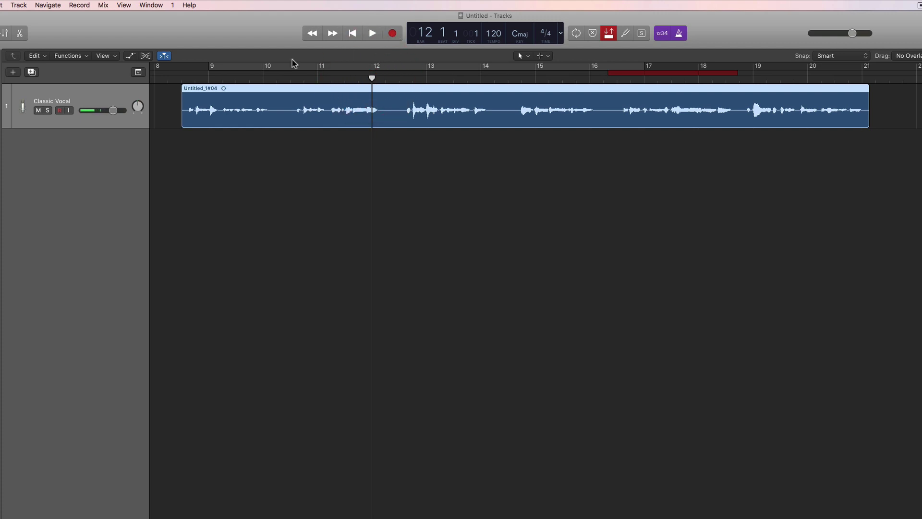
{"action": "left_click", "coordinate": [68, 110]}
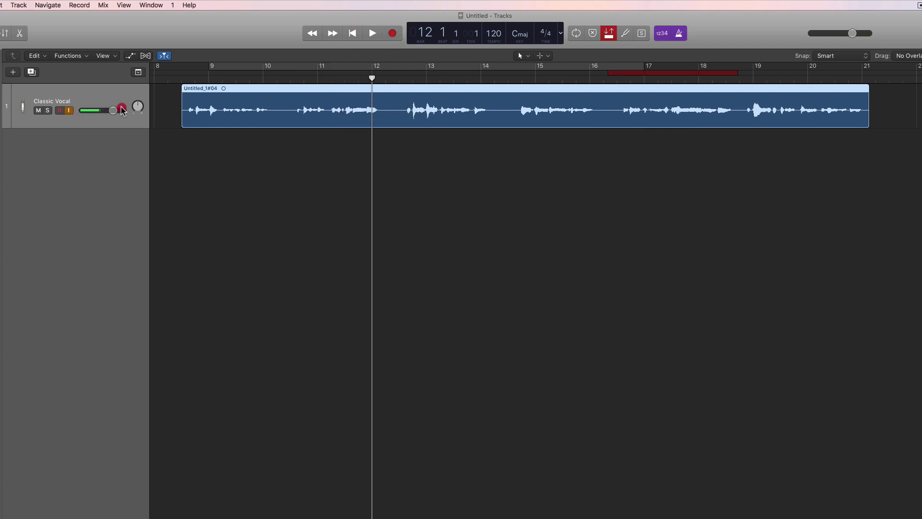
{"action": "left_click", "coordinate": [392, 34]}
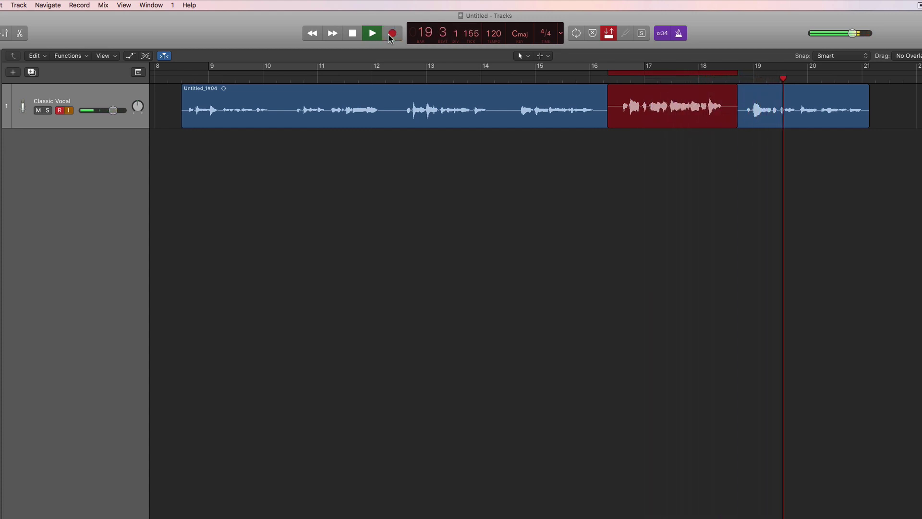
{"action": "key", "text": "space"}
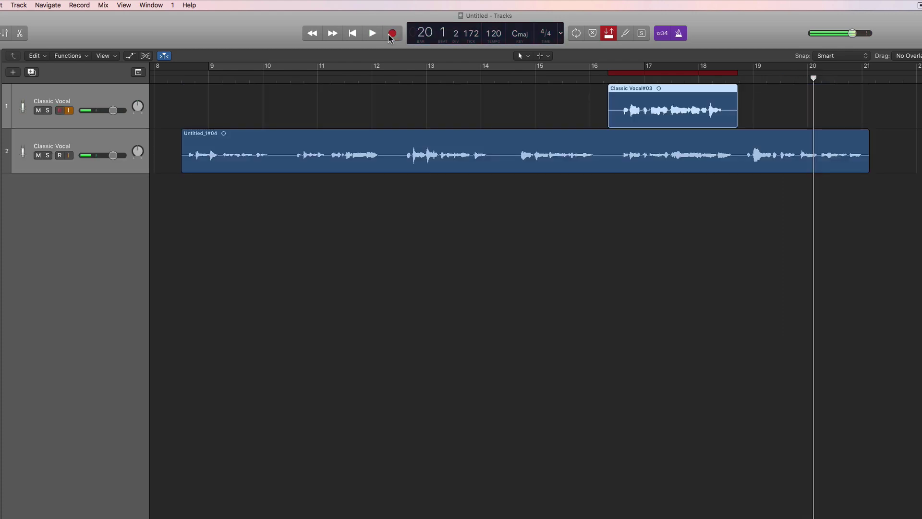
{"action": "left_click", "coordinate": [70, 111]}
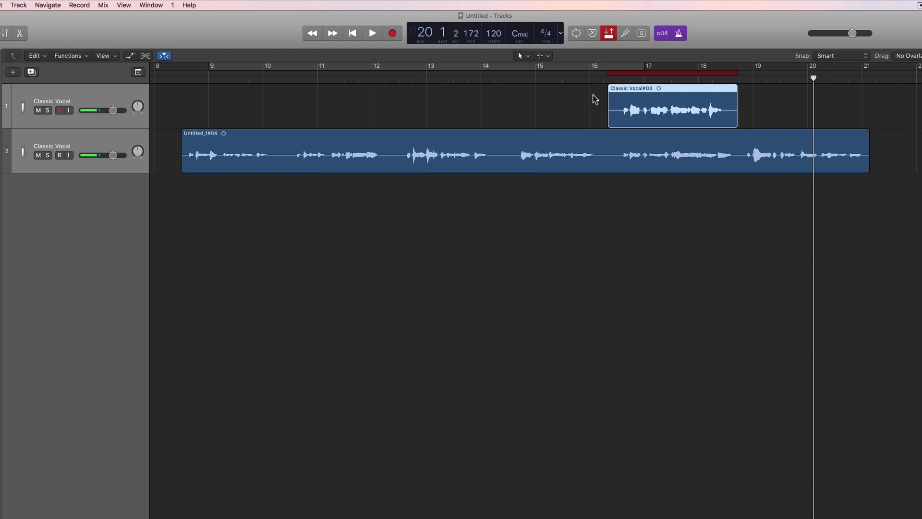
Try deleting the section of the full vocal region beneath the new recording, and undo the deletion.
{"action": "left_click_drag", "start_coordinate": [616, 93], "coordinate": [642, 103]}
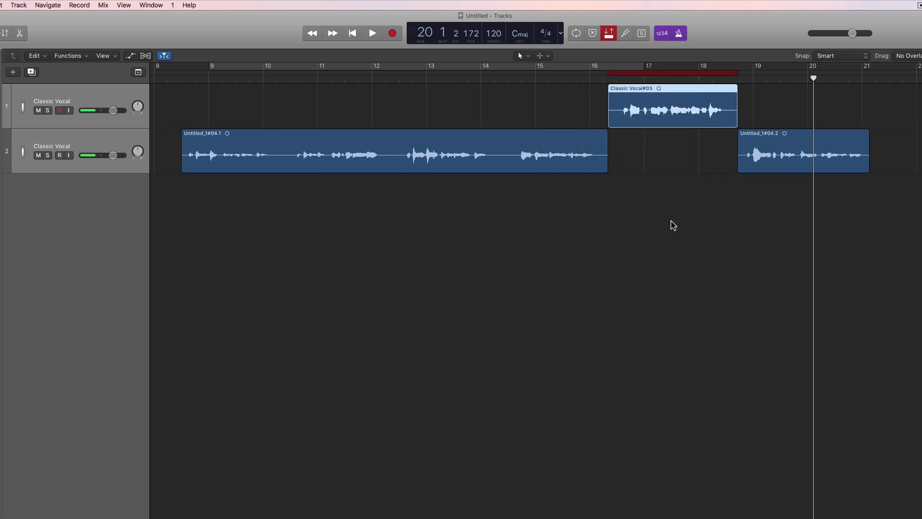
{"action": "key", "text": "super+z"}
{"action": "key", "text": "super+z"}
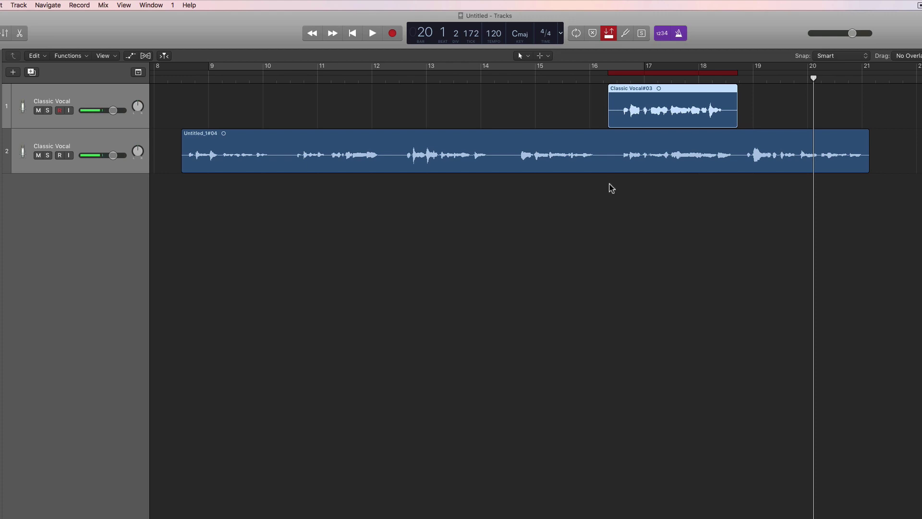
Split the full vocal region with the Scissors tool at both punch boundaries and silence the middle section with the Mute tool.
{"action": "key", "text": "t"}
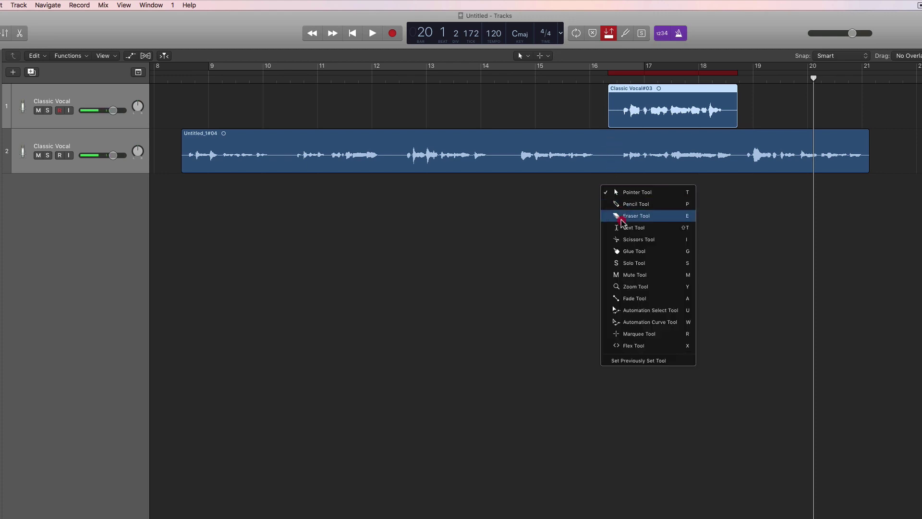
{"action": "left_click", "coordinate": [620, 238]}
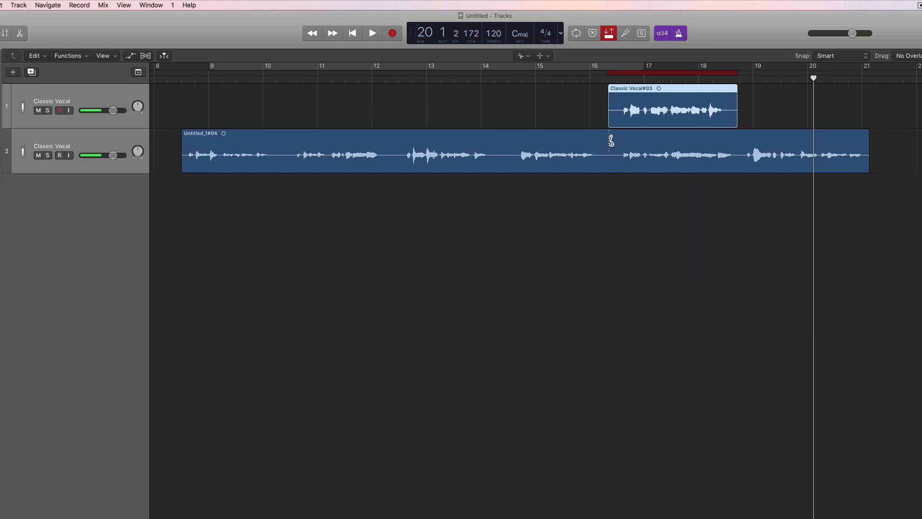
{"action": "left_click", "coordinate": [610, 139]}
{"action": "left_click", "coordinate": [738, 141]}
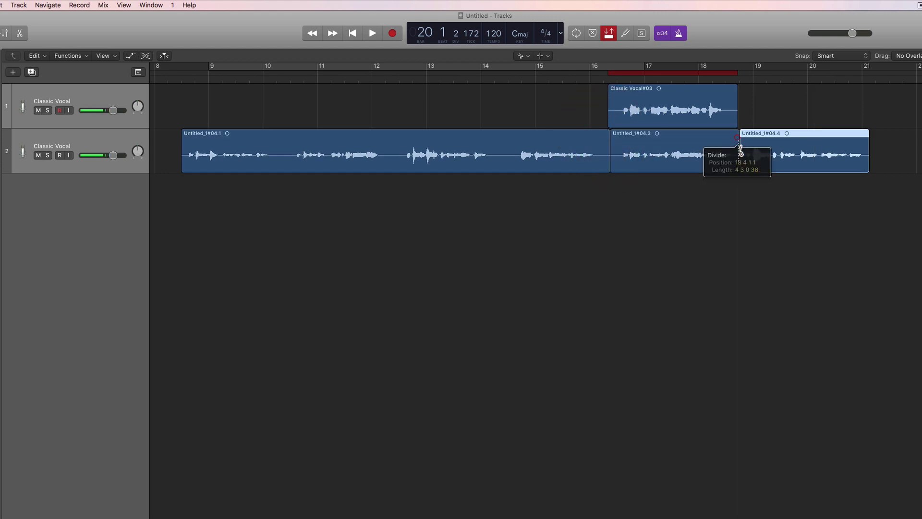
{"action": "key", "text": "t"}
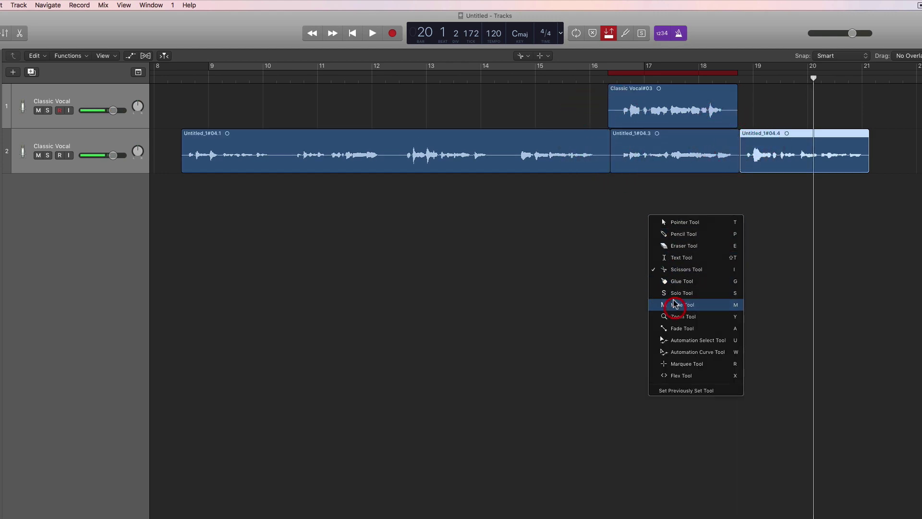
{"action": "left_click", "coordinate": [675, 304]}
{"action": "left_click", "coordinate": [652, 155]}
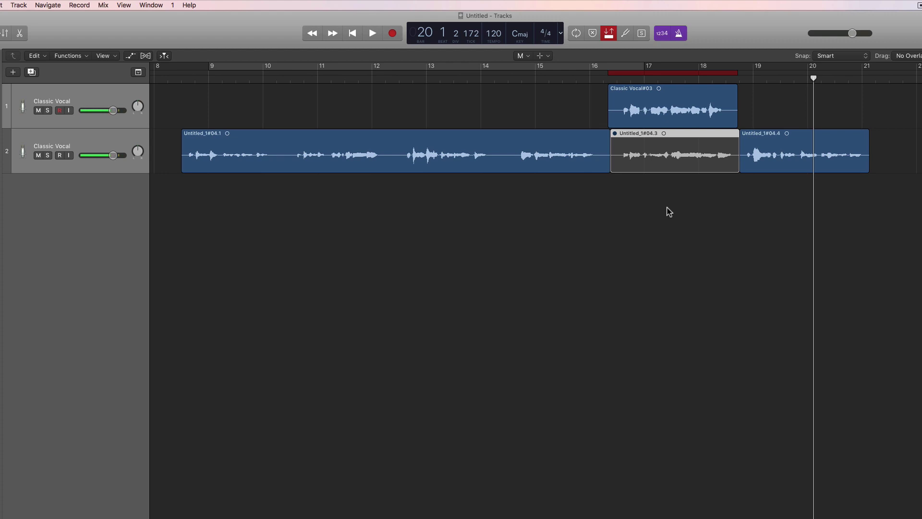
Undo the mute, both splits and the recording made on the new track.
{"action": "key", "text": "super+z"}
{"action": "key", "text": "super+z"}
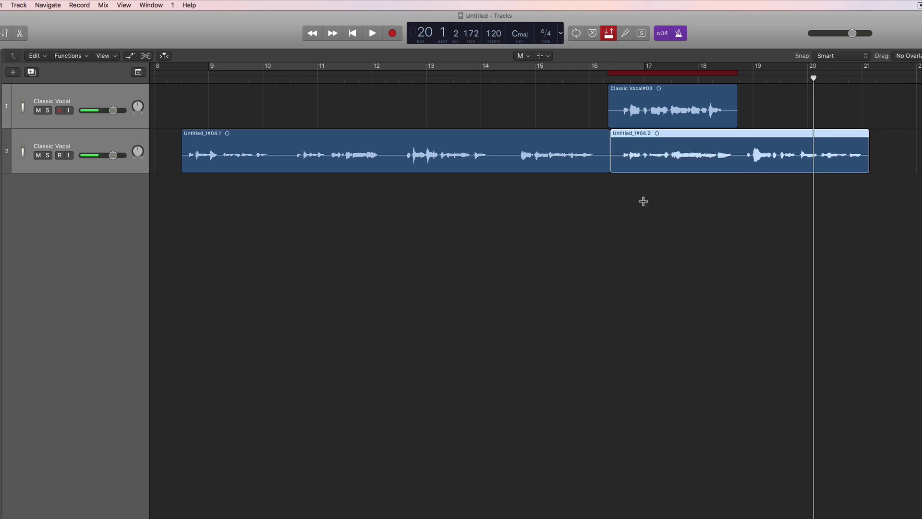
{"action": "key", "text": "super+z"}
{"action": "key", "text": "super+z"}
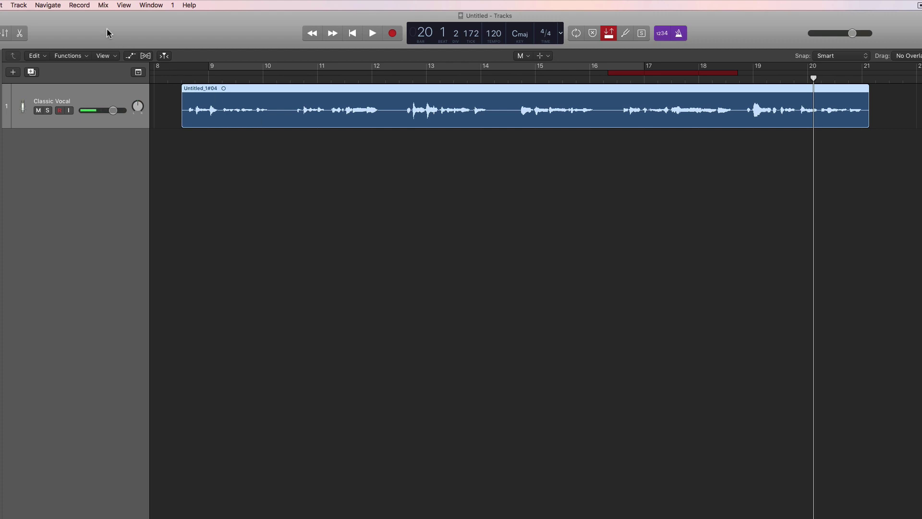
Set overlapping audio recordings without cycle to Create Take Folder.
{"action": "left_click", "coordinate": [79, 5]}
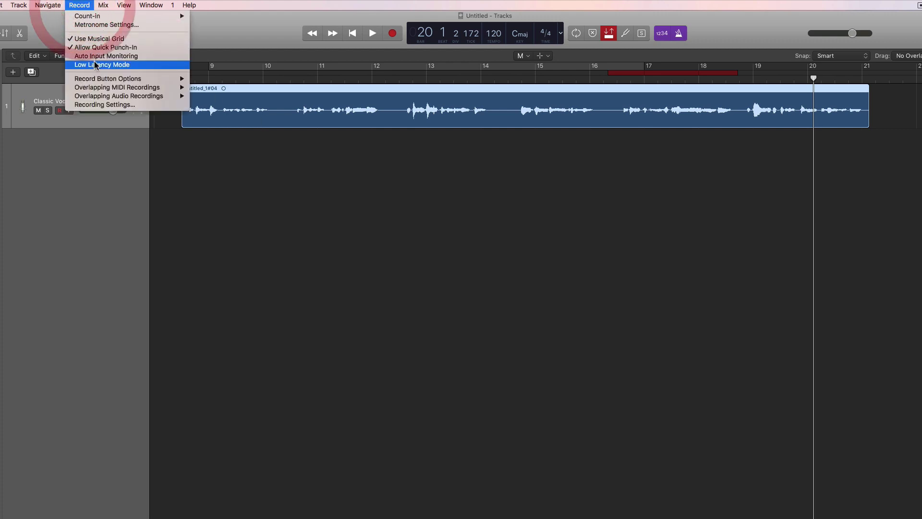
{"action": "mouse_move", "coordinate": [101, 89]}
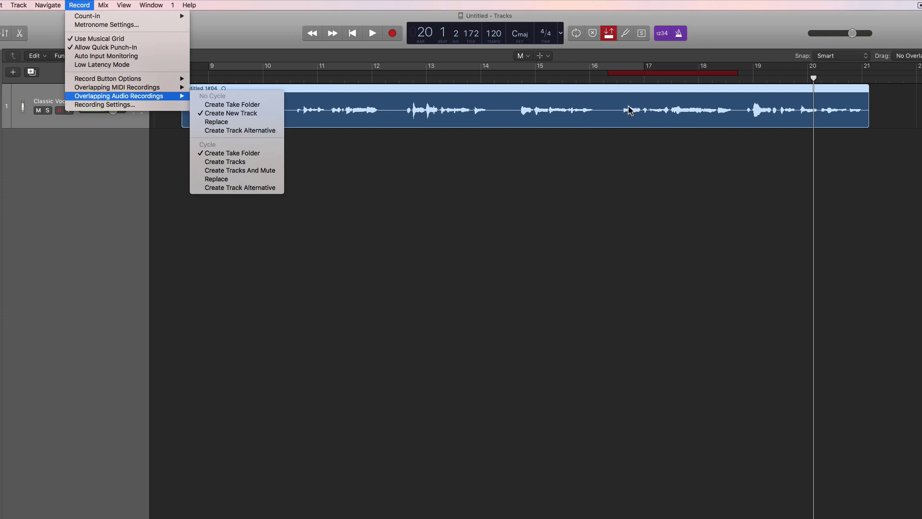
{"action": "left_click", "coordinate": [247, 105]}
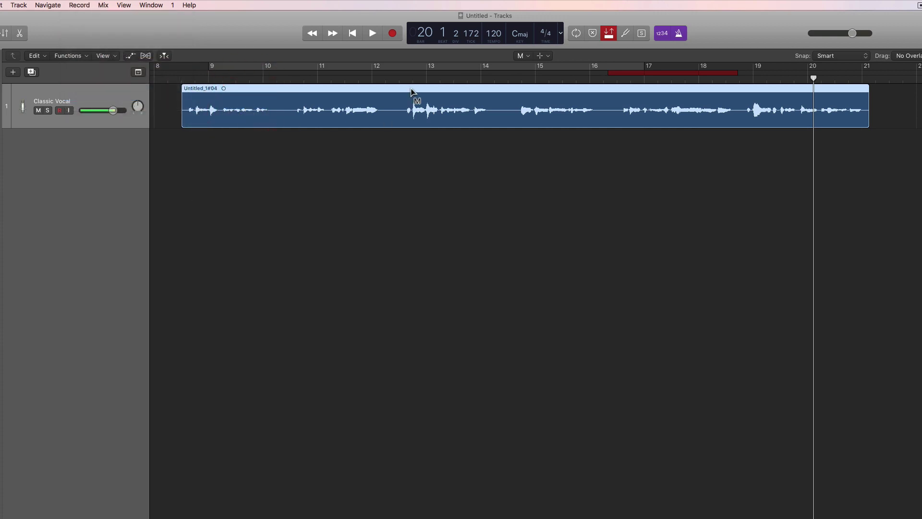
Record the punch phrase into a take folder from bar 9, with input monitoring on only during the recording.
{"action": "left_click", "coordinate": [206, 75]}
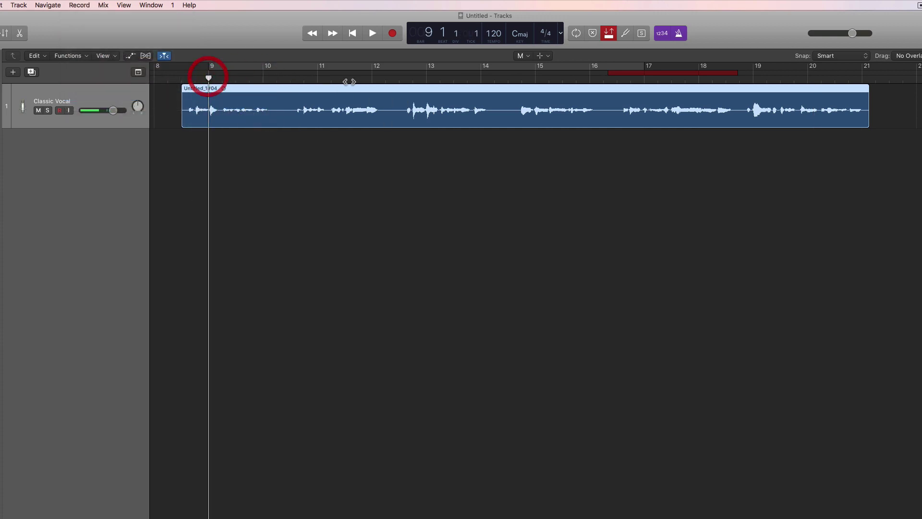
{"action": "left_click", "coordinate": [392, 34]}
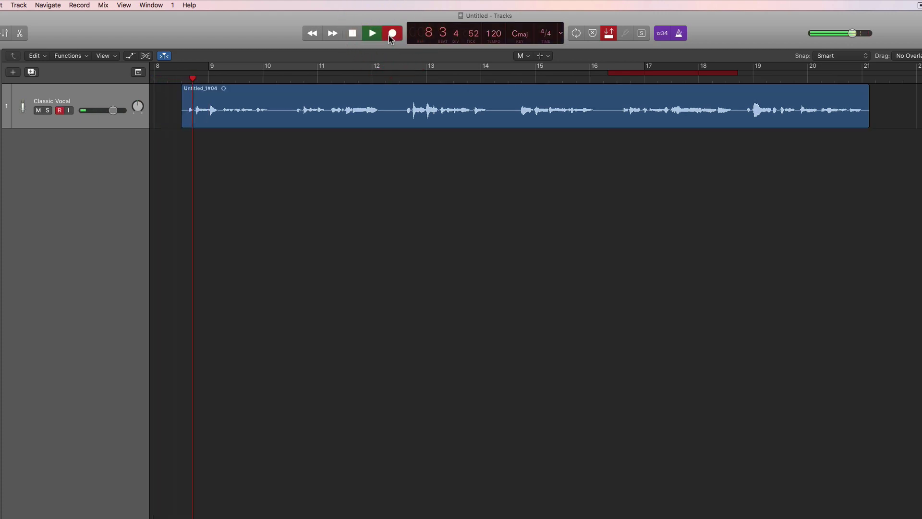
{"action": "left_click", "coordinate": [69, 111]}
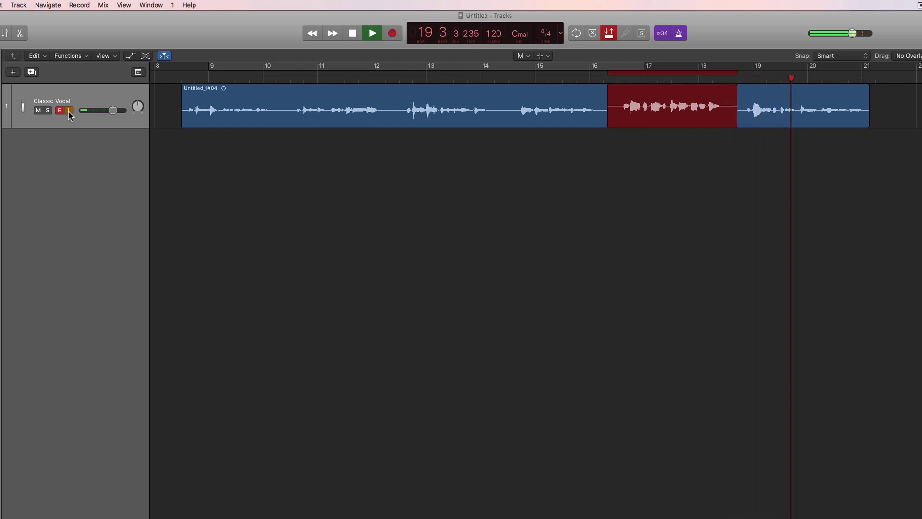
{"action": "key", "text": "space"}
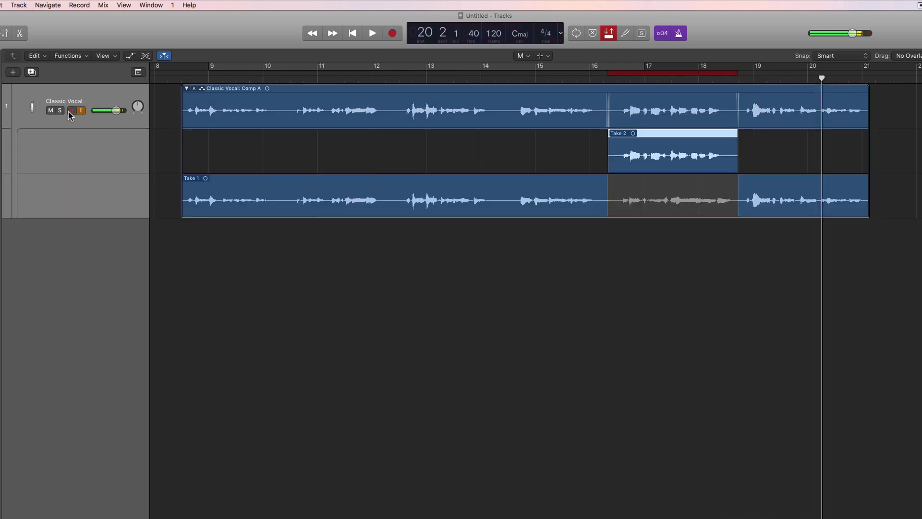
{"action": "left_click", "coordinate": [81, 110]}
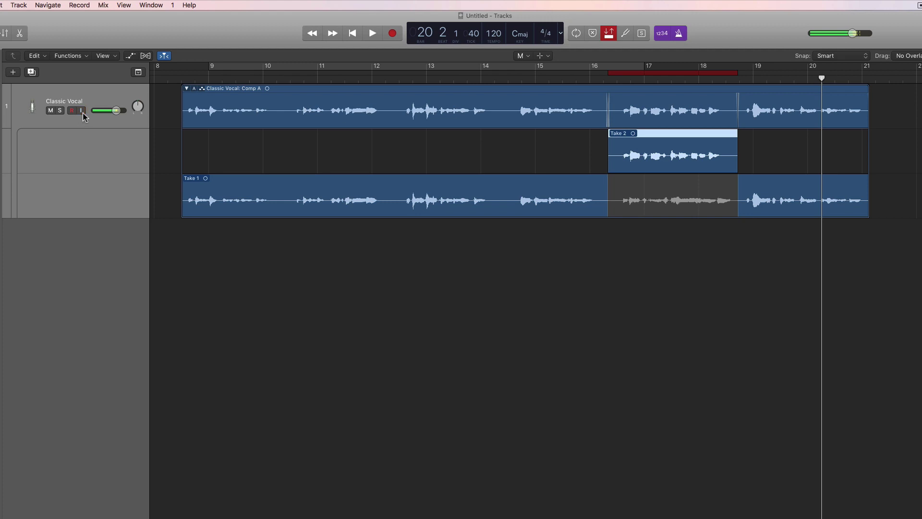
Review the overlapping audio recordings options without changing the setting.
{"action": "left_click", "coordinate": [79, 6]}
{"action": "mouse_move", "coordinate": [163, 95]}
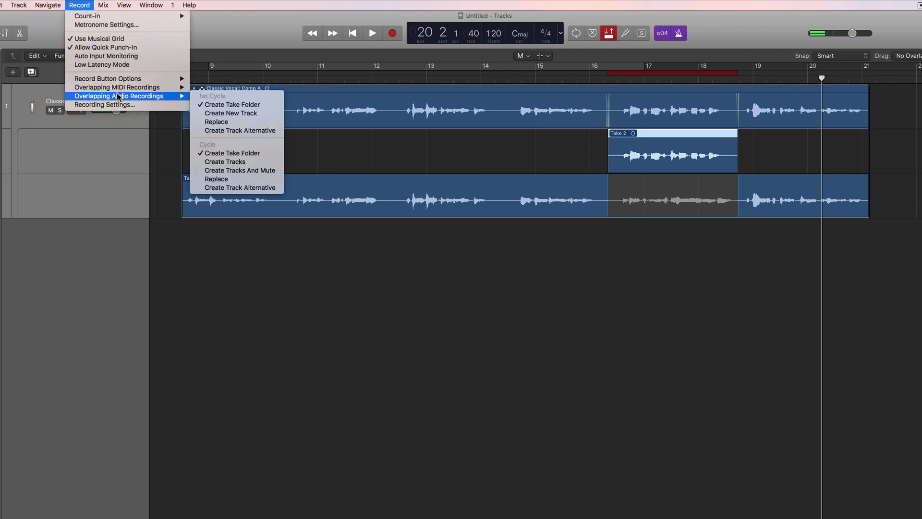
{"action": "left_click", "coordinate": [255, 51]}
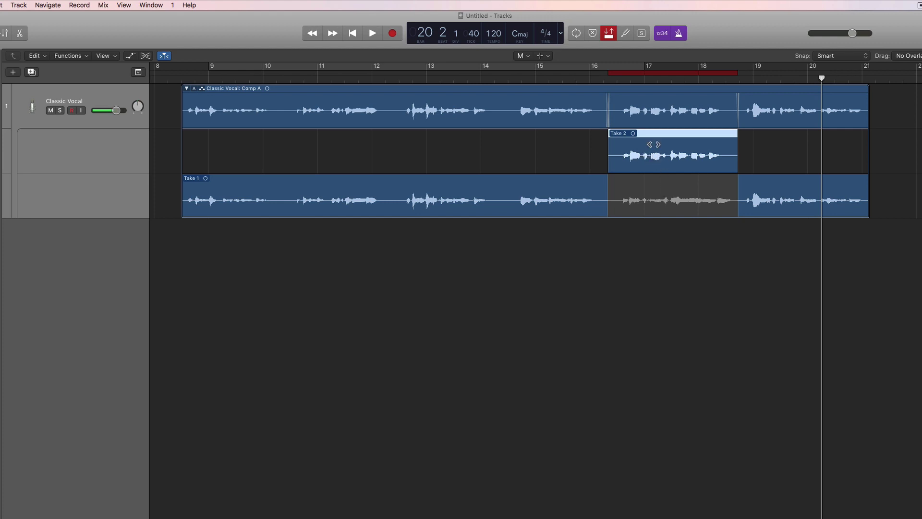
Switch back to the Pointer tool, select the Classic Vocal take folder, and collapse and expand its takes.
{"action": "right_click", "coordinate": [534, 264]}
{"action": "left_click", "coordinate": [536, 265]}
{"action": "left_click", "coordinate": [492, 90]}
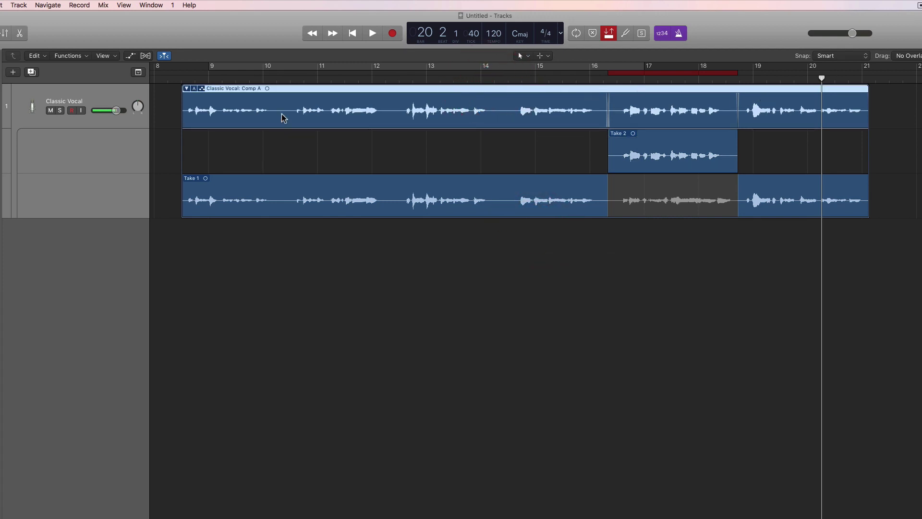
{"action": "left_click", "coordinate": [187, 89]}
{"action": "left_click", "coordinate": [187, 89]}
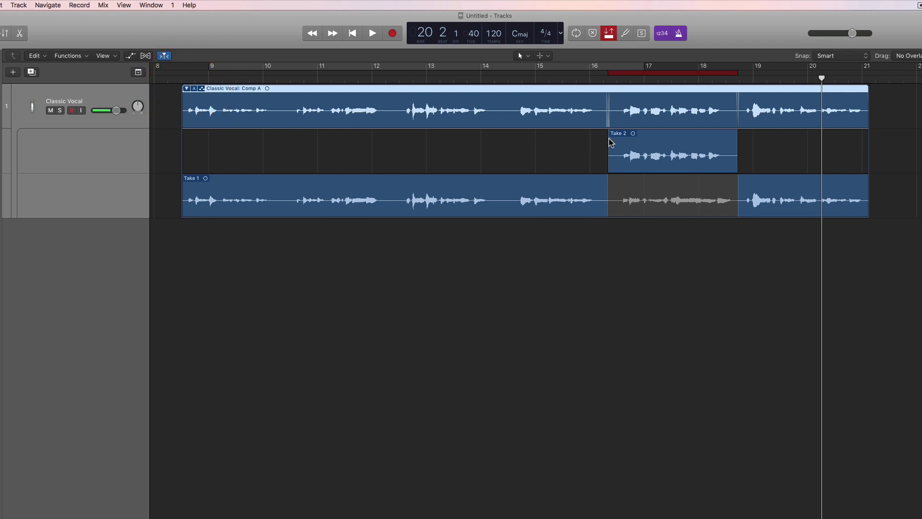